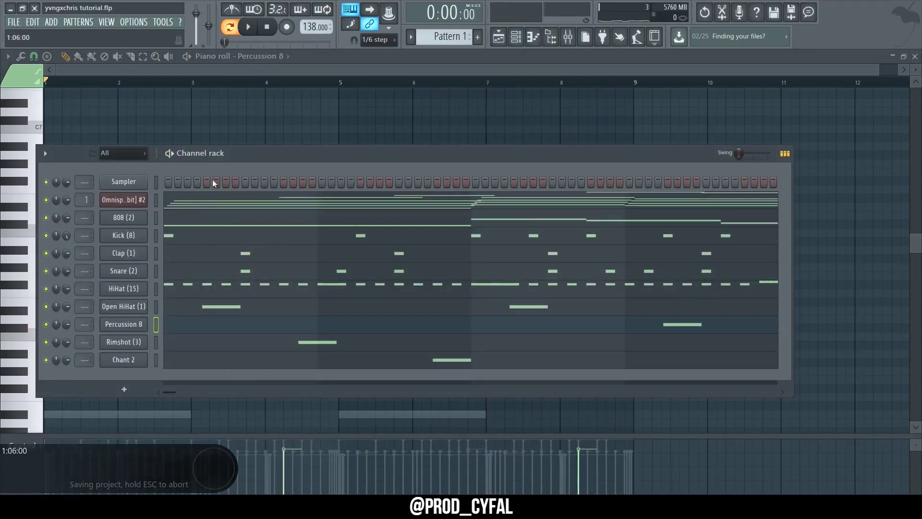
# - Route all channels from Omnisphere to Chant 2 to their own mixer tracks and start playback
pyautogui.moveTo(155, 198); pyautogui.dragTo(161, 375)
pyautogui.press('F9')
pyautogui.hotkey('ctrl', 'l')
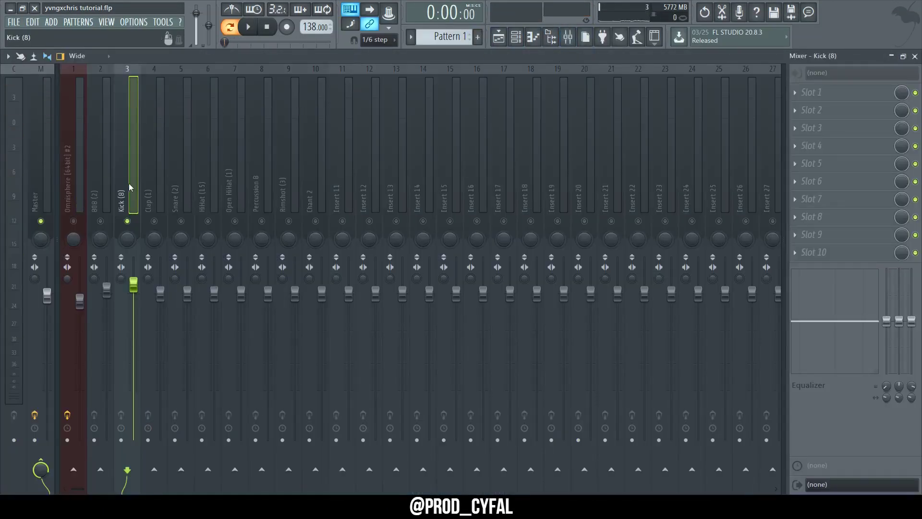
pyautogui.press('space')
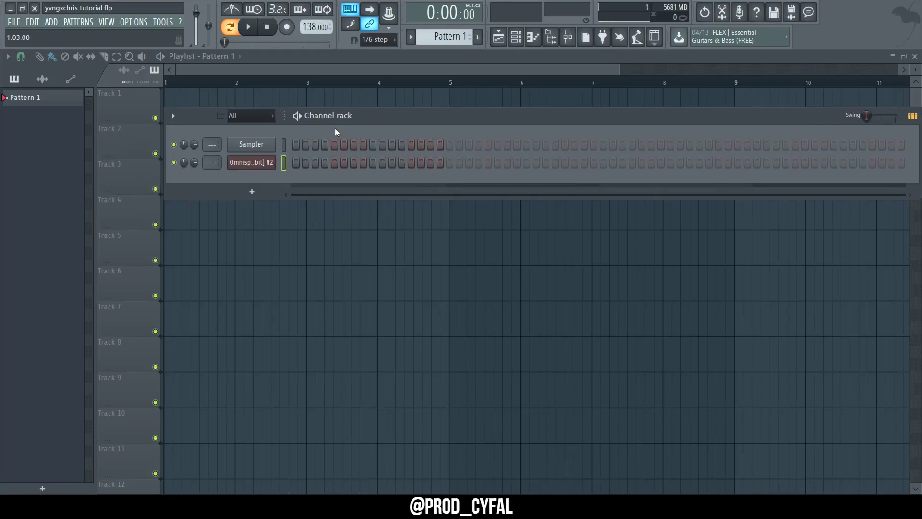
# - Open the Omnisphere channel's piano roll and place a one-bar chord of F5, A5 and C6 at bar 1
pyautogui.click(262, 162)
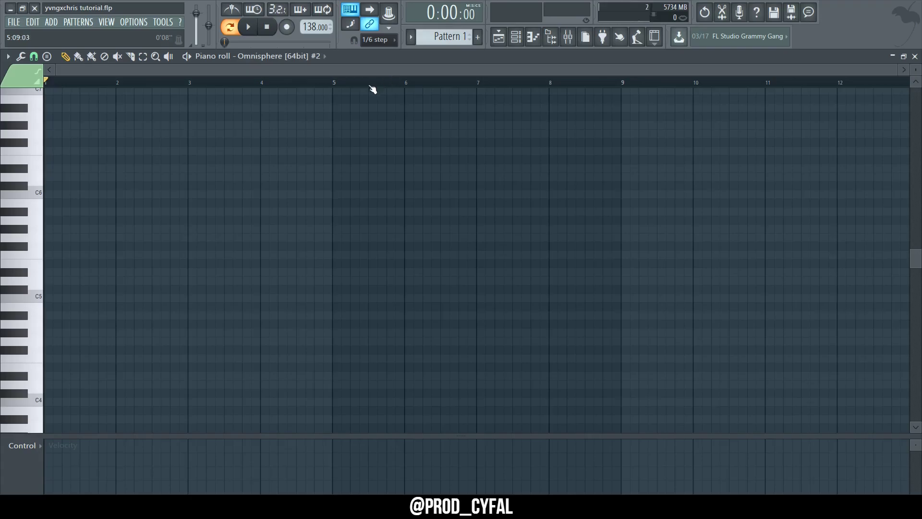
pyautogui.scroll(3, 12, 292)
pyautogui.scroll(1, 12, 292)
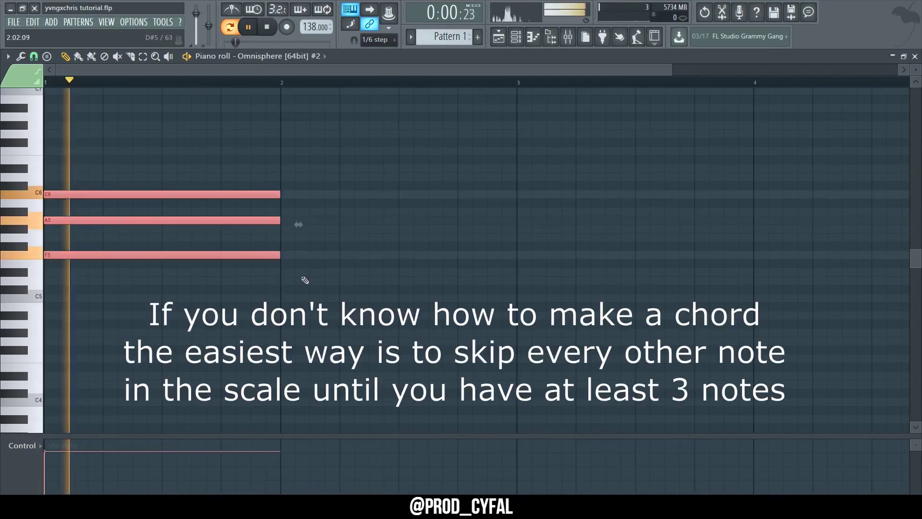
pyautogui.scroll(-1, 313, 282)
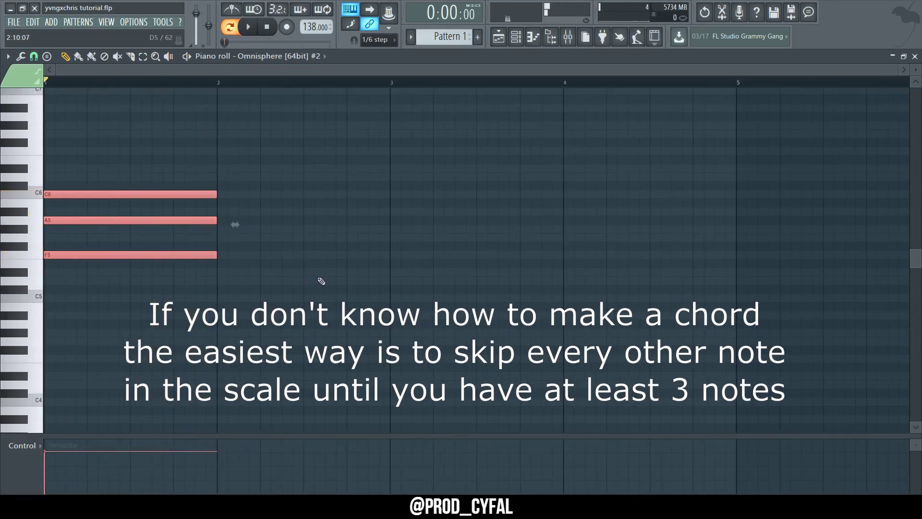
pyautogui.scroll(1, 325, 264)
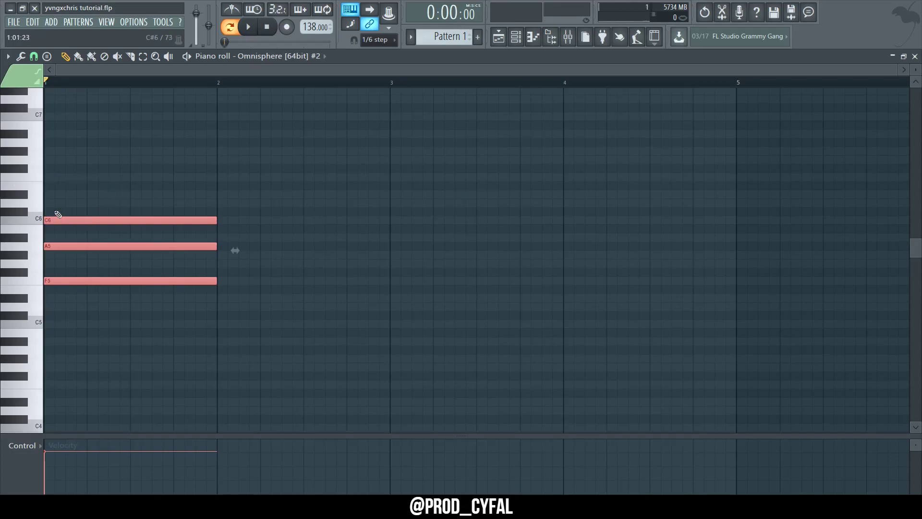
# - Add E6 on top of the chord, play it, and set the whole chord an octave lower at two bars long
pyautogui.click(71, 186)
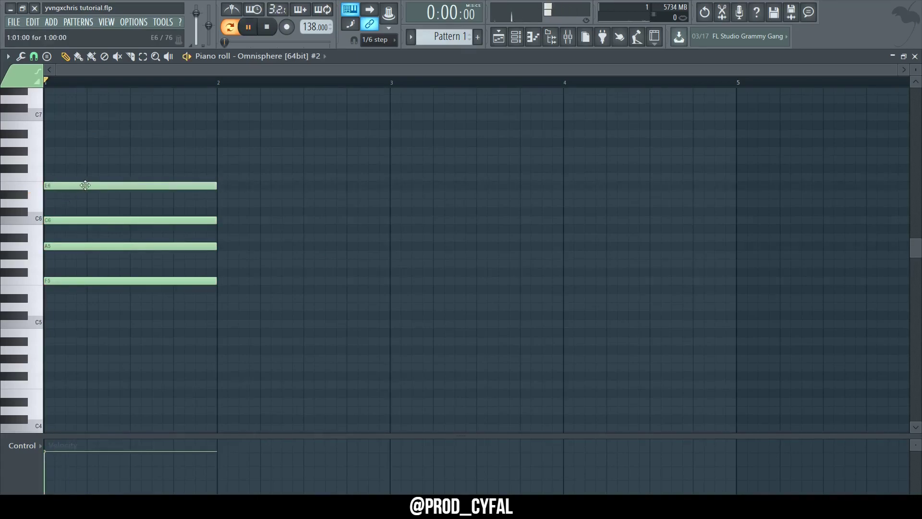
pyautogui.press('space')
pyautogui.press('space')
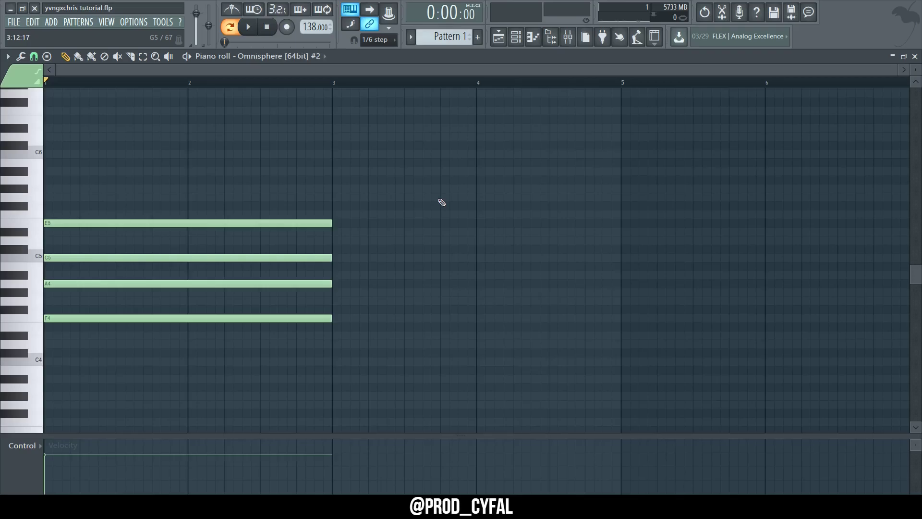
# - Duplicate the two-bar chord to bar 3, raise the copy so its root is C5, and play both chords
pyautogui.hotkey('ctrl', 'b')
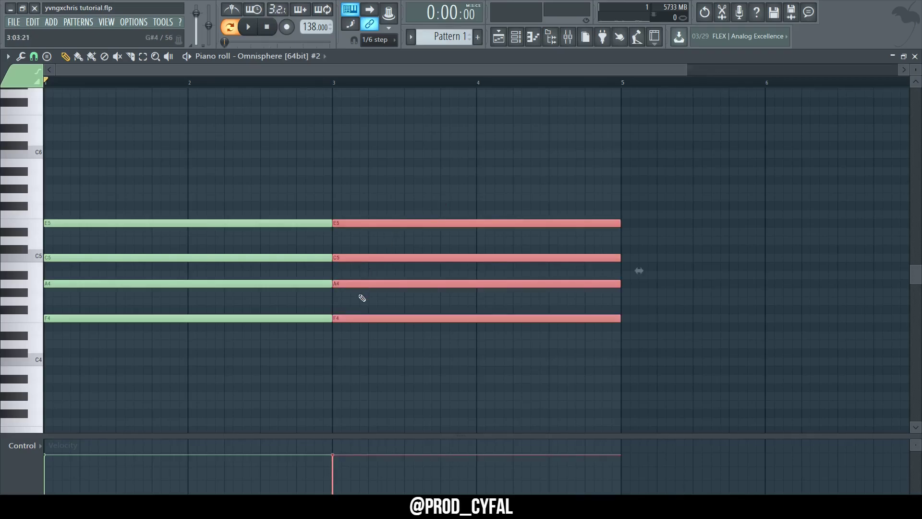
pyautogui.hotkey('ctrl', 'd')
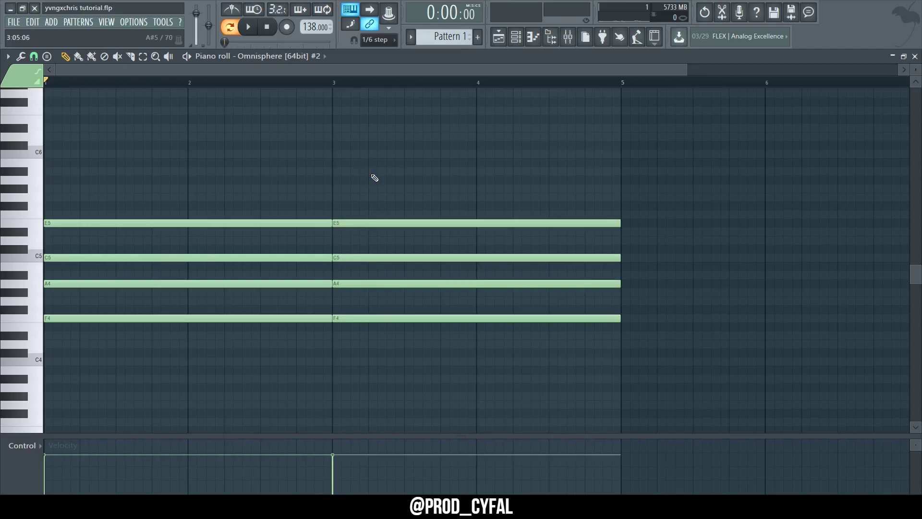
pyautogui.moveTo(375, 176); pyautogui.dragTo(409, 357)
pyautogui.moveTo(341, 318); pyautogui.dragTo(346, 260)
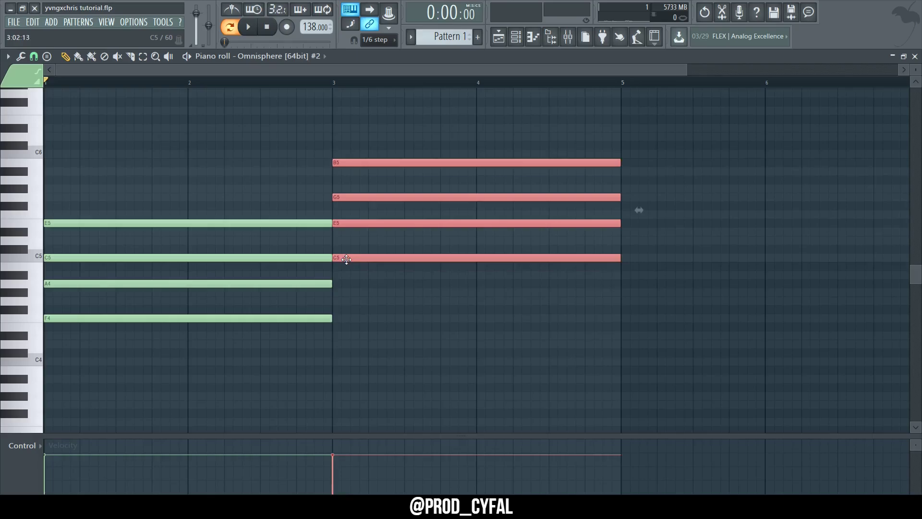
pyautogui.press('space')
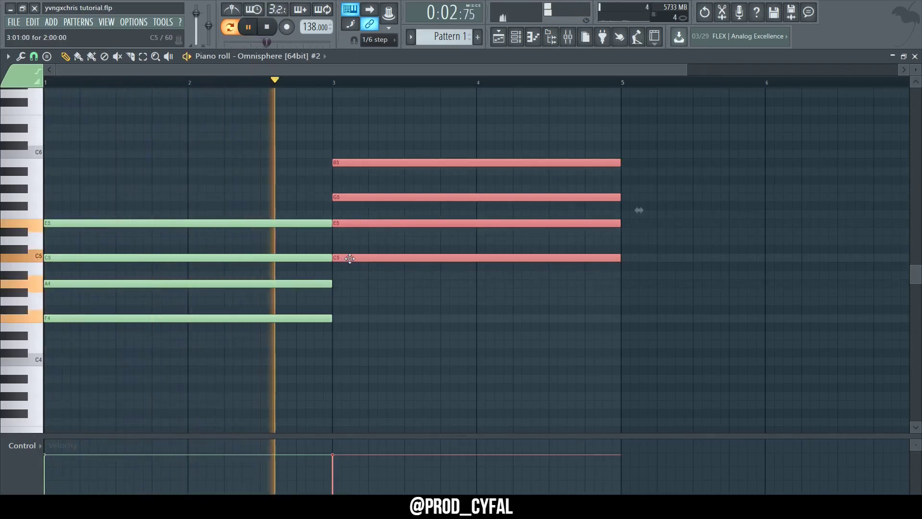
pyautogui.press('space')
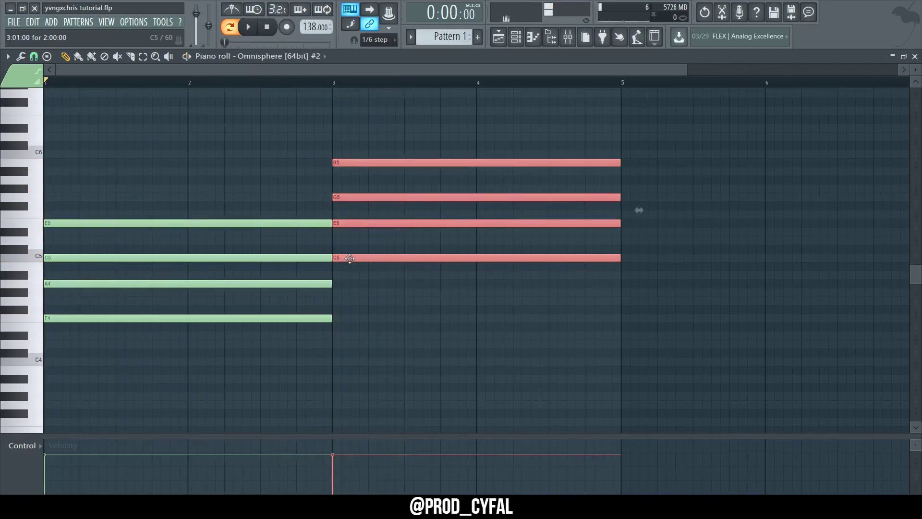
# - Lower the second chord so its root is A#4 and play the progression
pyautogui.moveTo(349, 260); pyautogui.dragTo(345, 279)
pyautogui.press('space')
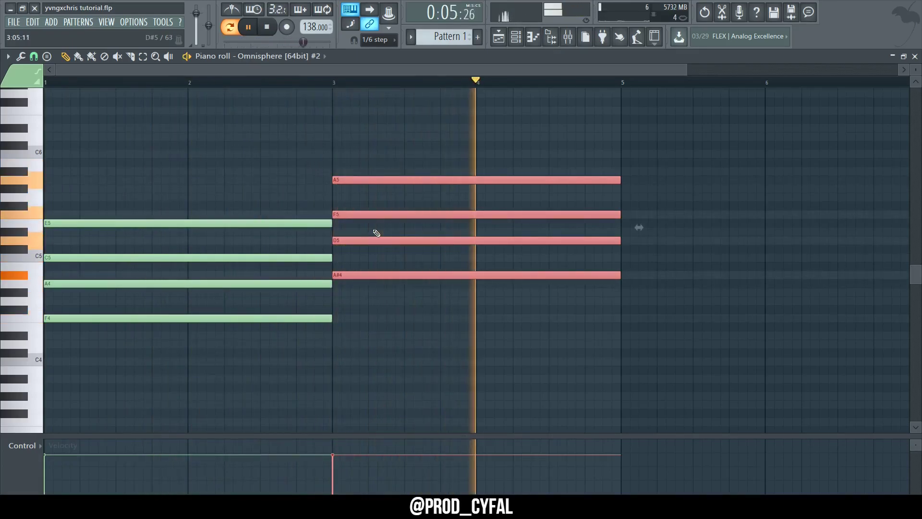
pyautogui.press('space')
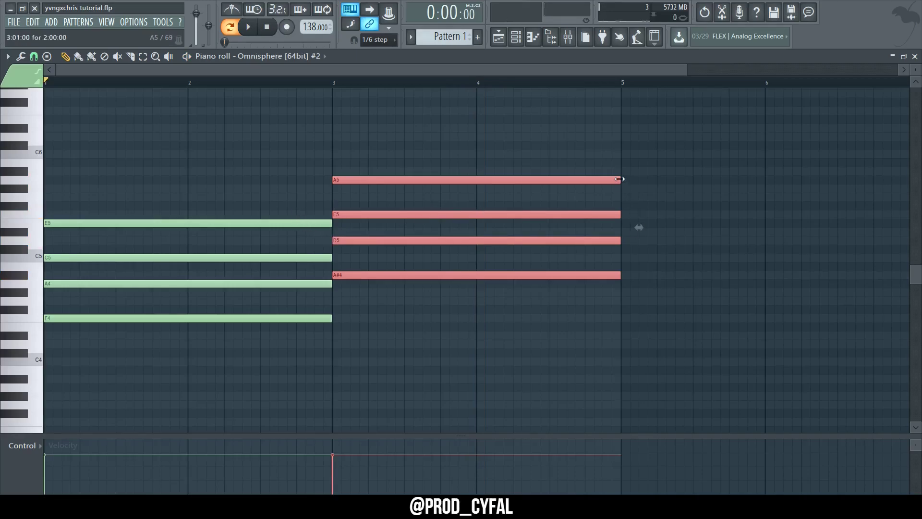
# - Shorten the second chord to one bar and duplicate it to bar 4 one semitone lower, with A4 as root
pyautogui.moveTo(634, 223); pyautogui.dragTo(477, 232)
pyautogui.press('space')
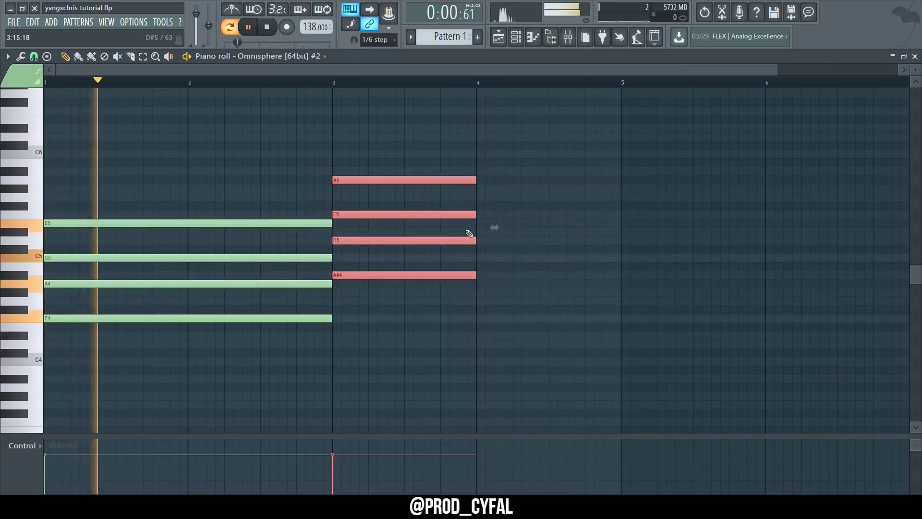
pyautogui.hotkey('ctrl', 'b')
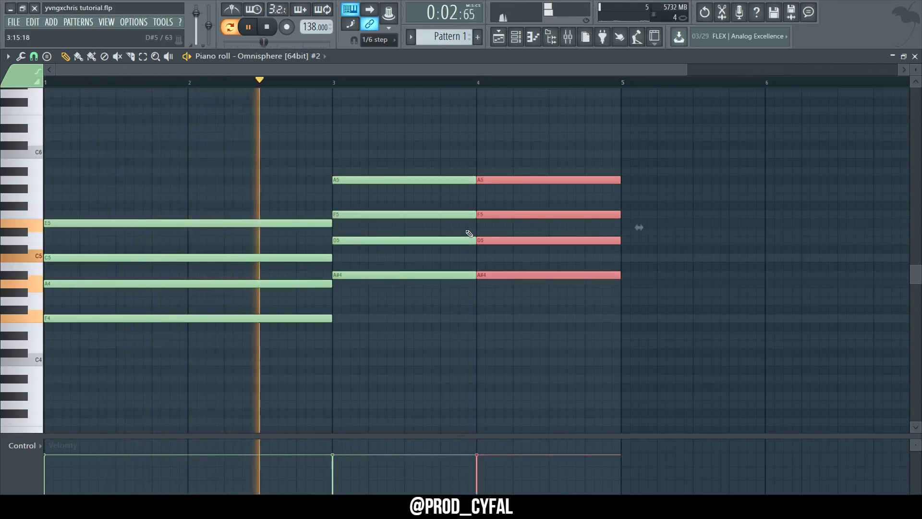
pyautogui.press('Down')
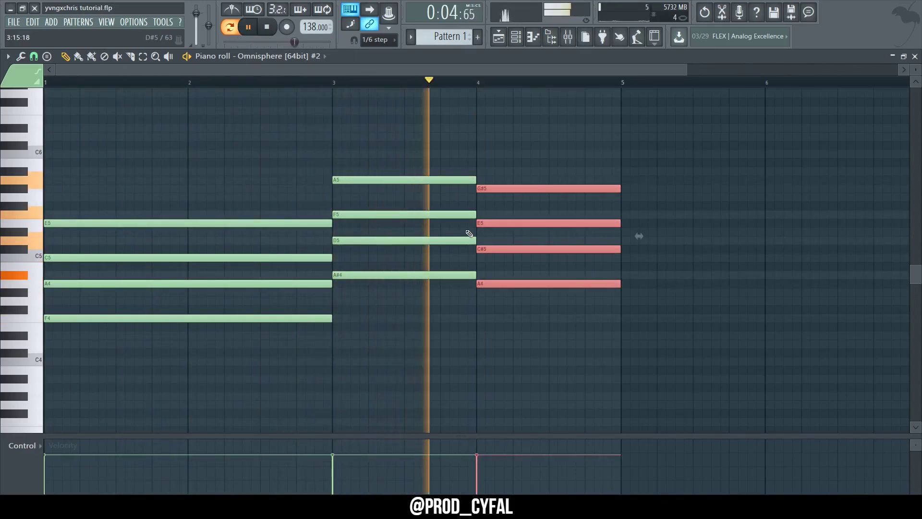
pyautogui.hotkey('ctrl', 'd')
# - Duplicate the entire four-bar chord progression to bars 5 through 8 while it plays
pyautogui.hotkey('ctrl', 'a')
pyautogui.hotkey('ctrl', 'b')
pyautogui.scroll(-3, 543, 165)
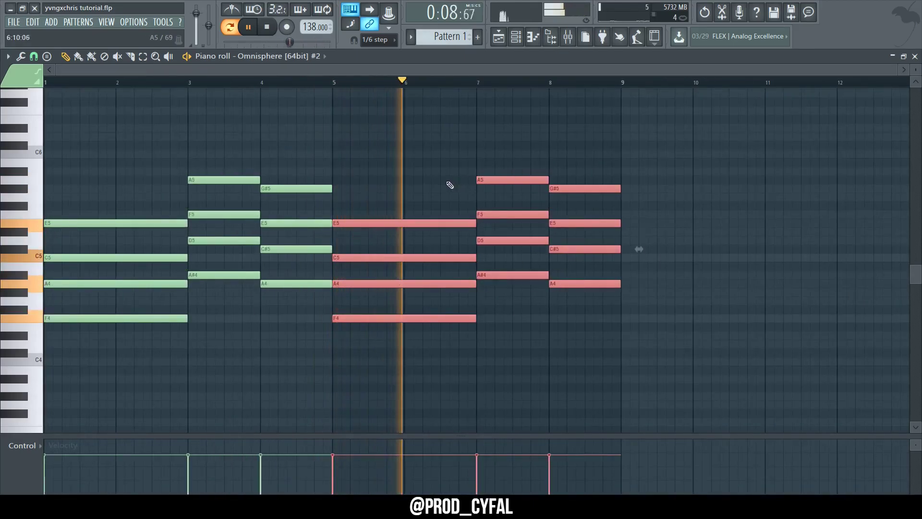
pyautogui.press('space')
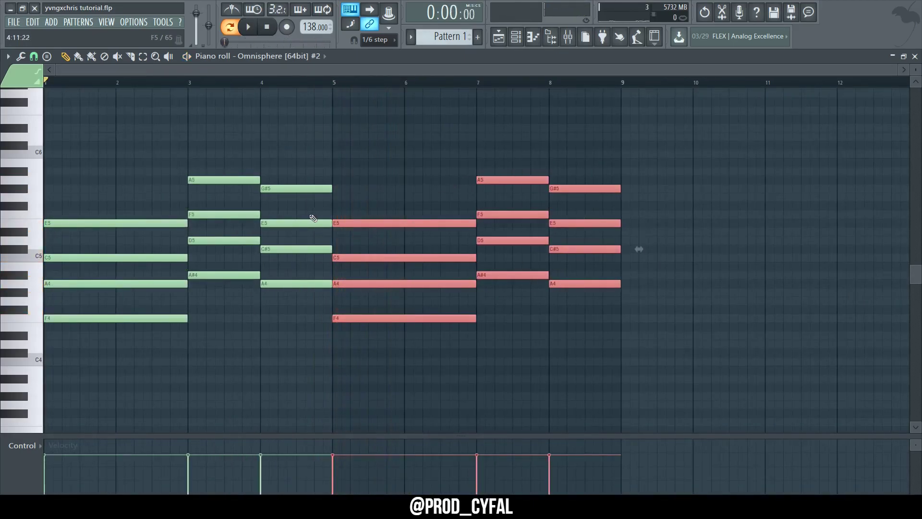
# - Lower the G#5 and C#5 notes in bars 4 and 8 to G5 and C5 and play the progression
pyautogui.hotkey('ctrl', 'd')
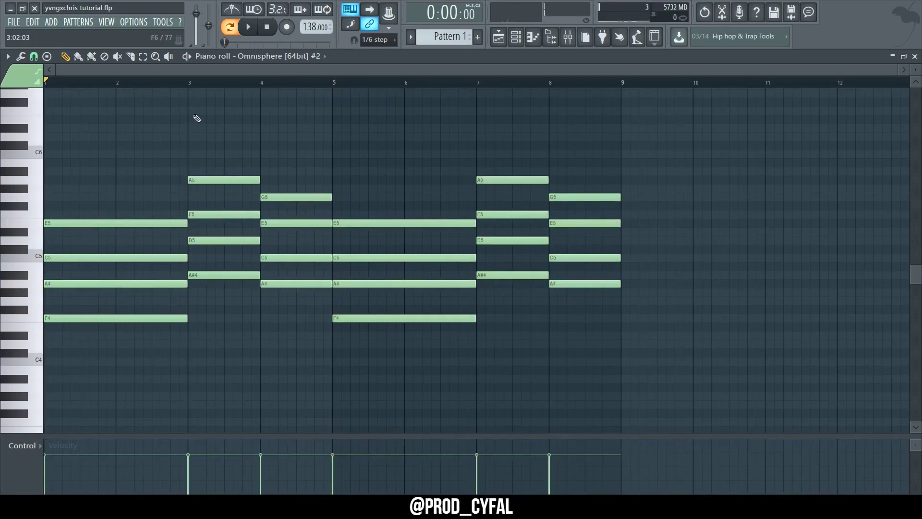
pyautogui.press('space')
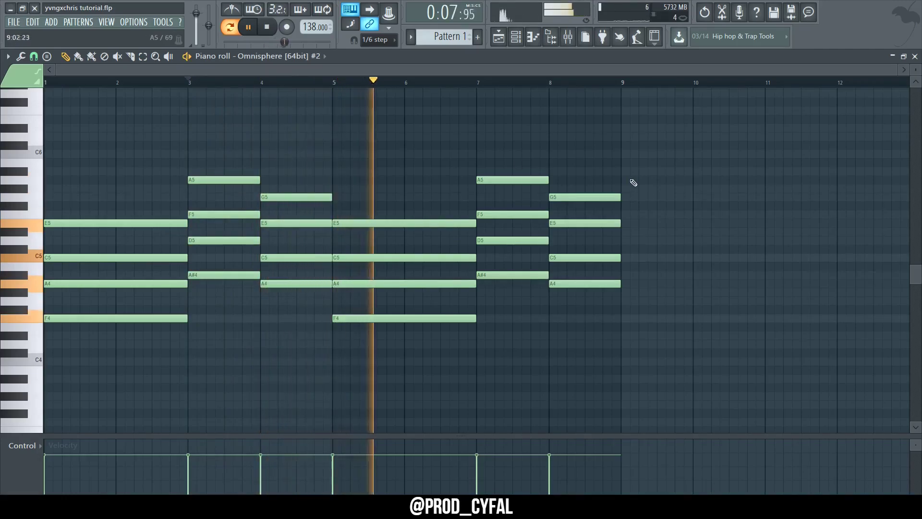
pyautogui.press('space')
pyautogui.moveTo(332, 82); pyautogui.dragTo(46, 83)
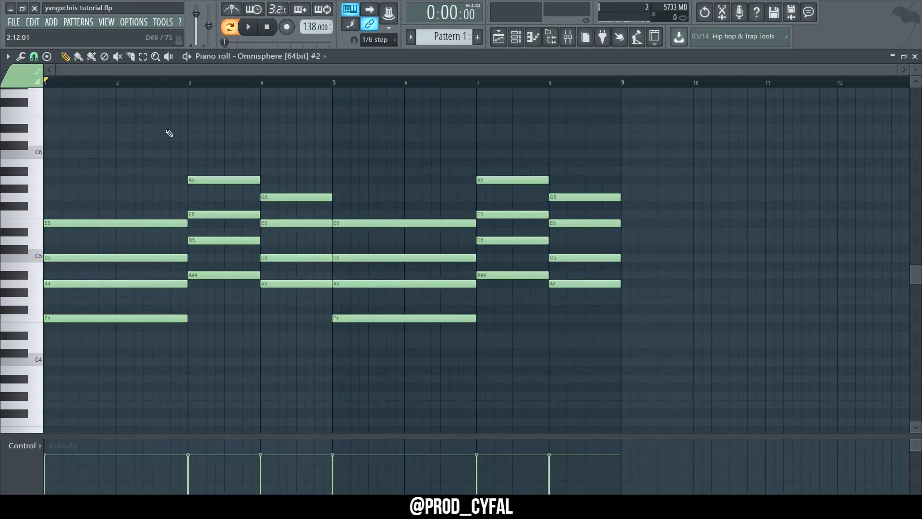
# - Strum all chords slightly with the Strumizer by raising the start time strength, and listen to the result
pyautogui.hotkey('alt', 's')
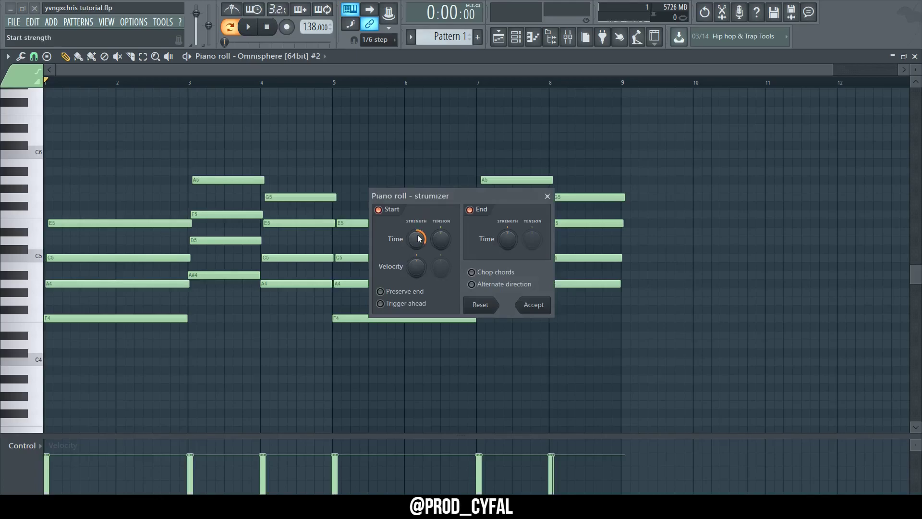
pyautogui.press('space')
pyautogui.press('space')
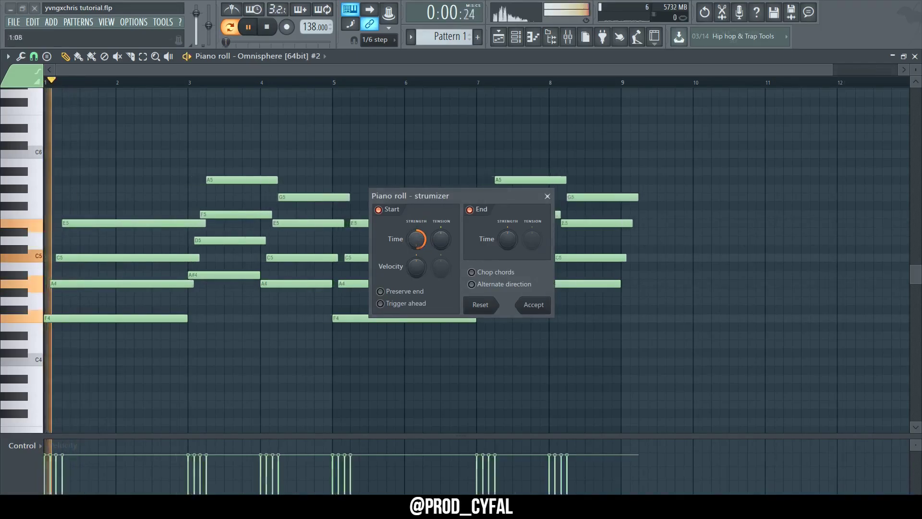
pyautogui.click(534, 305)
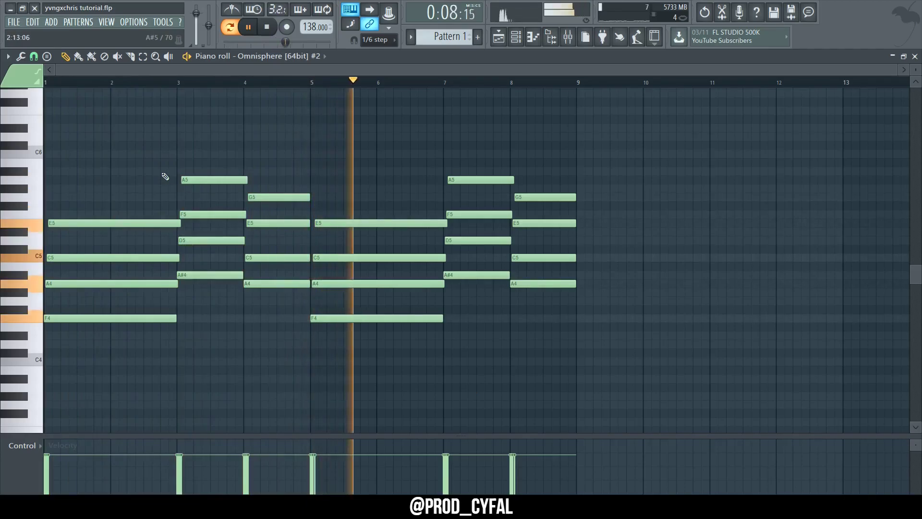
pyautogui.press('space')
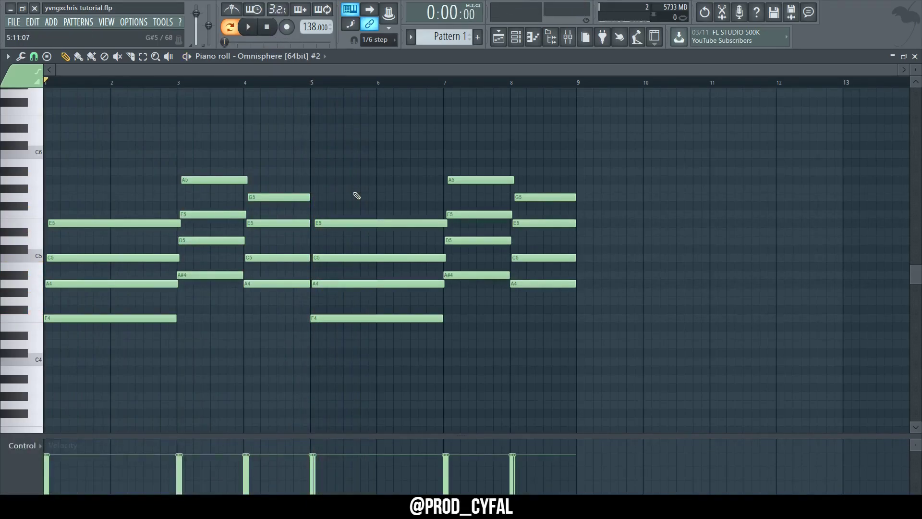
# - Try melody notes A5 in the middle of bar 1 and C6 at the start of bar 2, and play them
pyautogui.scroll(3, 357, 195)
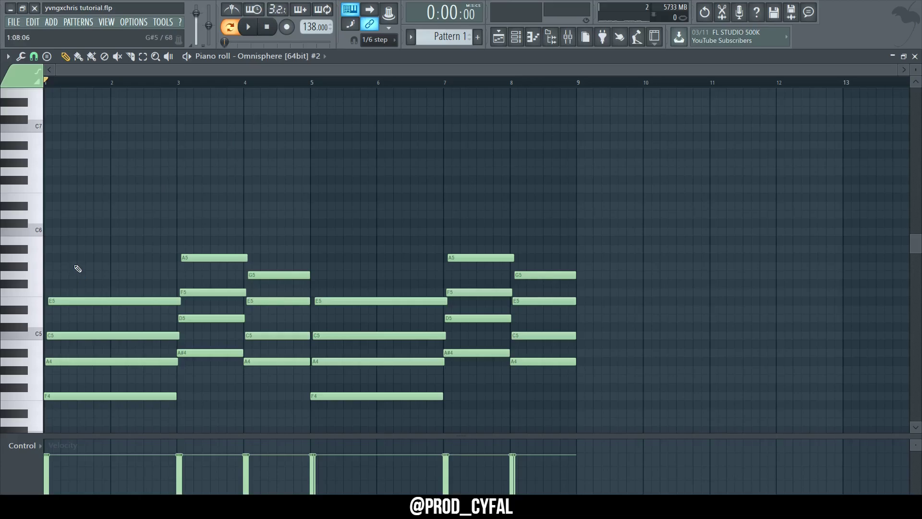
pyautogui.press('space')
pyautogui.click(78, 257)
pyautogui.click(111, 232)
pyautogui.press('space')
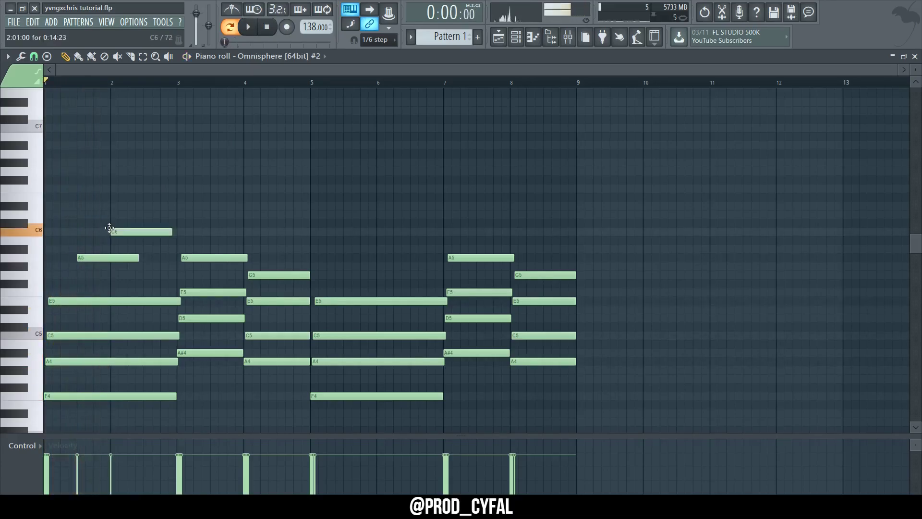
pyautogui.press('space')
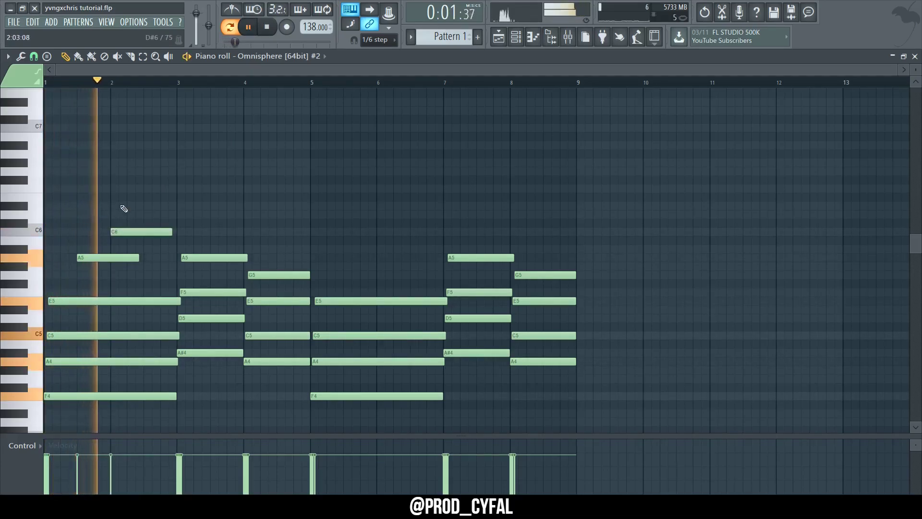
# - Replace the two melody notes with an A5 late in bar 1 and a C6 midway through bar 2
pyautogui.rightClick(144, 233)
pyautogui.press('space')
pyautogui.rightClick(113, 259)
pyautogui.press('space')
pyautogui.click(94, 259)
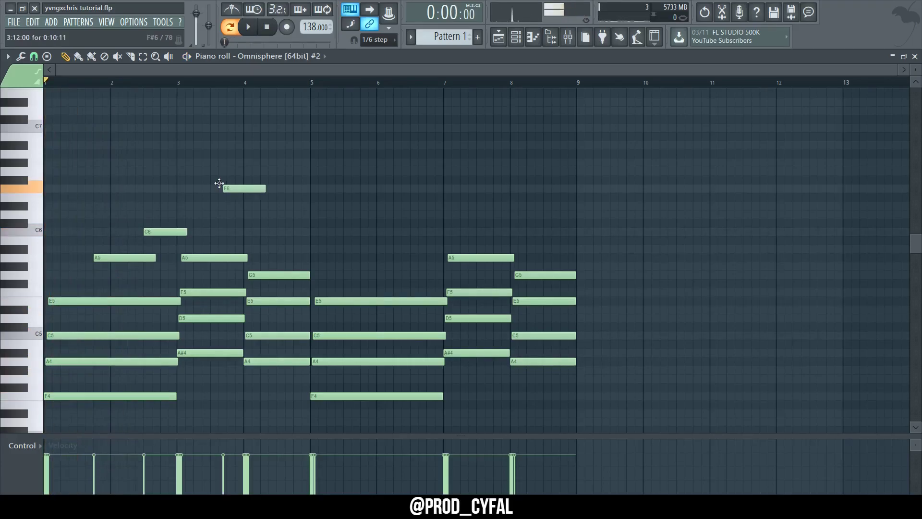
# - Position the next melody note late in bar 3 at F6, auditioning it against the chords
pyautogui.moveTo(219, 183); pyautogui.dragTo(222, 192)
pyautogui.press('space')
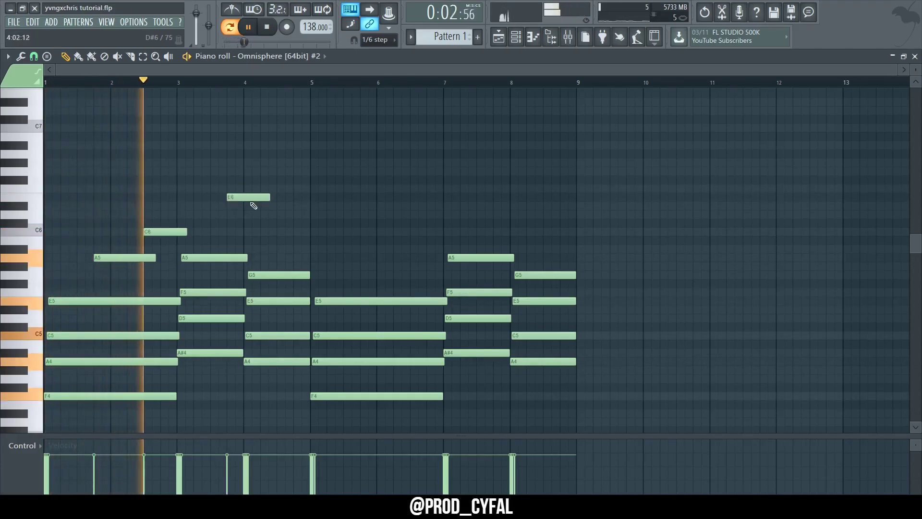
pyautogui.moveTo(255, 188); pyautogui.dragTo(252, 182)
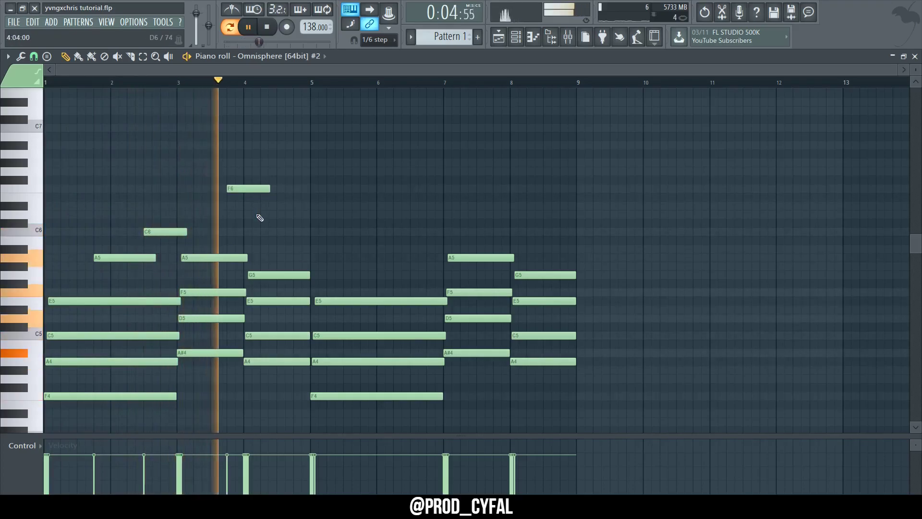
# - Add an E6 midway through bar 4, repeat the melody over bars 5 to 8, and extend the first E6 through most of bar 5
pyautogui.click(280, 199)
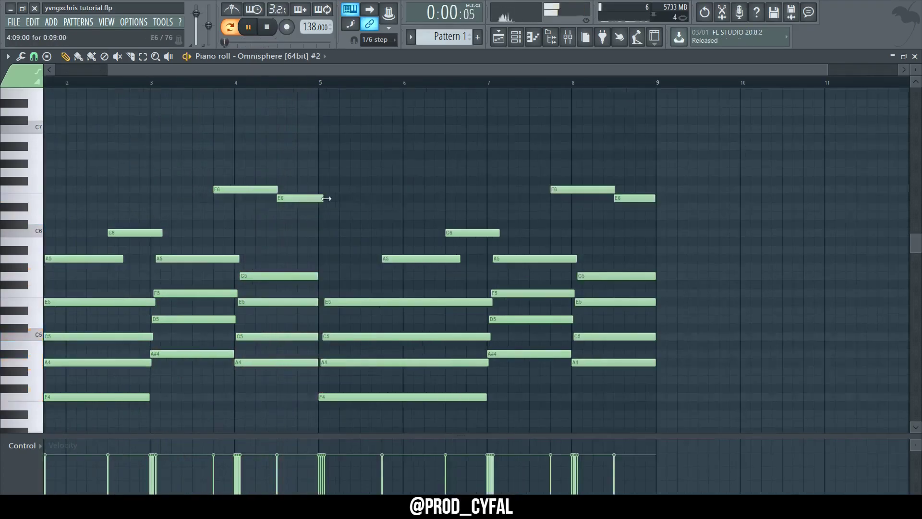
pyautogui.moveTo(325, 198); pyautogui.dragTo(386, 220)
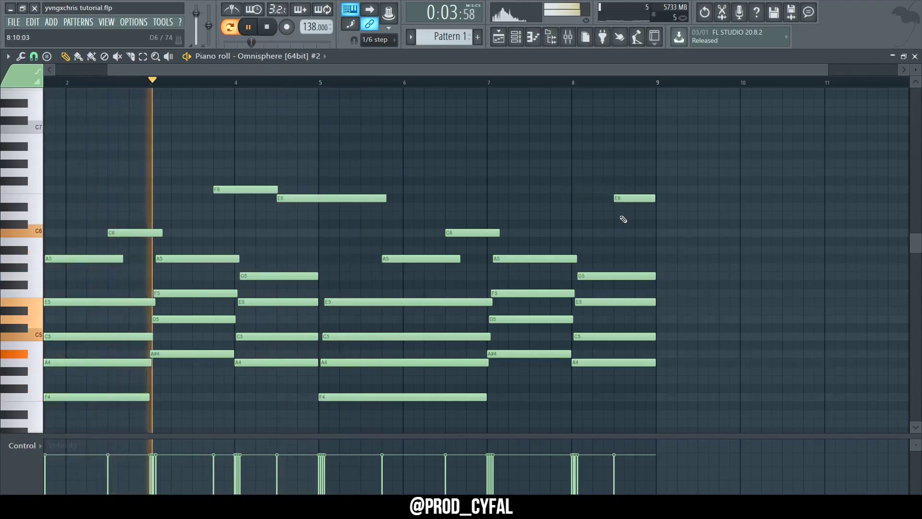
# - Replace the last E6 melody note with an F6 held from late in bar 7 to the end of bar 8
pyautogui.rightClick(634, 198)
pyautogui.moveTo(615, 190); pyautogui.dragTo(652, 236)
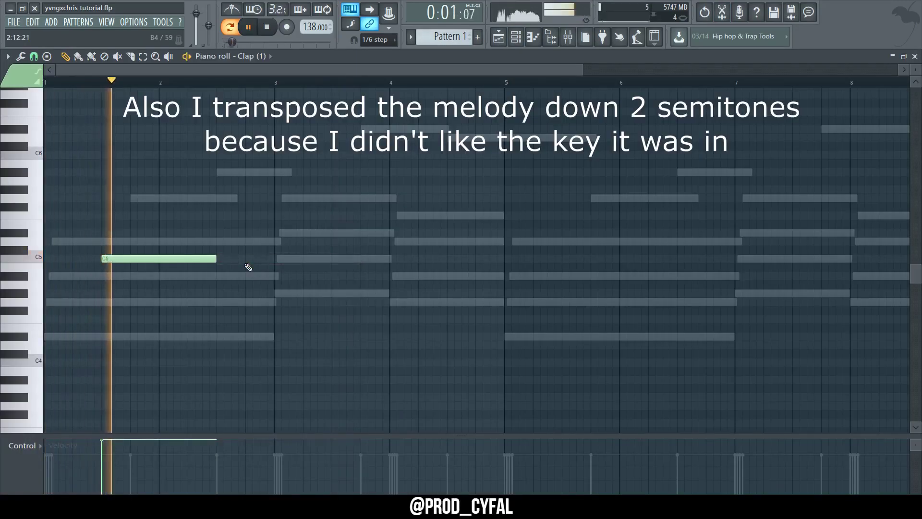
# - Repeat the C5 clap from the middle of bar 1 in every bar through bar 8, and discard the note lengths
pyautogui.hotkey('ctrl', 'b')
pyautogui.hotkey('ctrl', 'd')
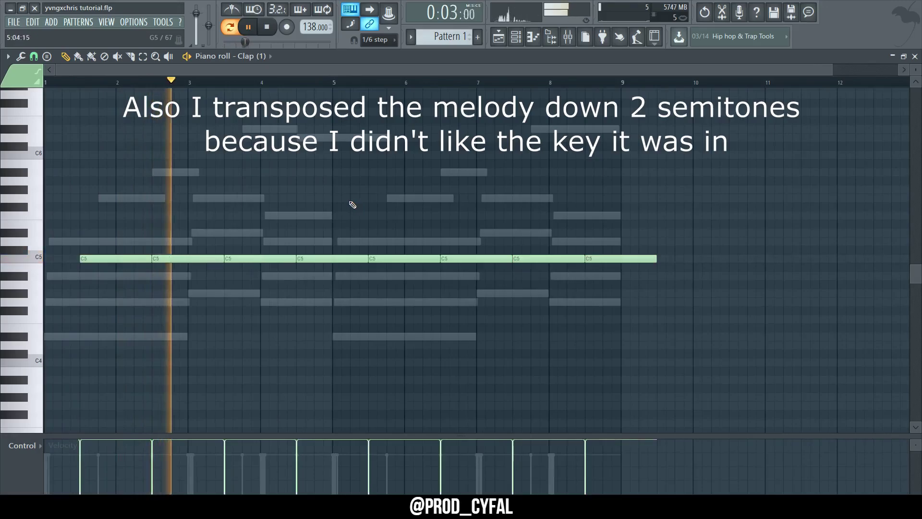
pyautogui.hotkey('shift', 'd')
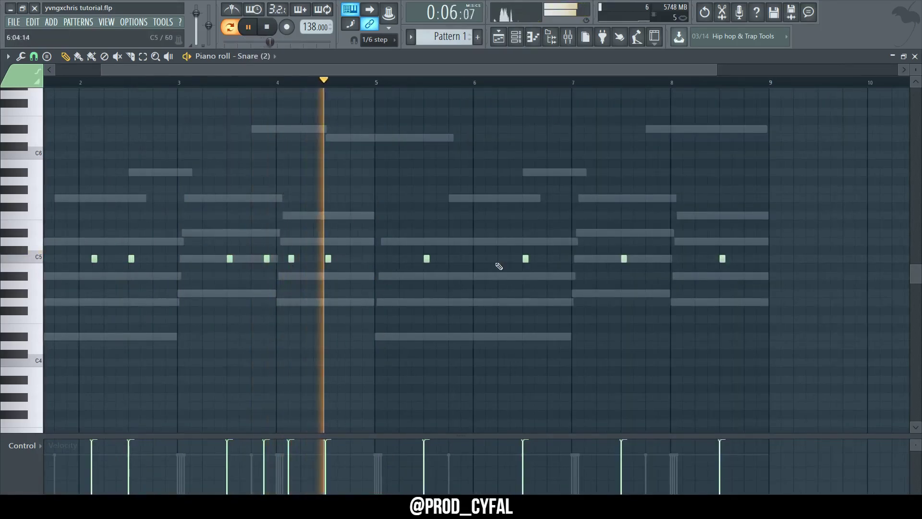
# - Add C5 snare hits early in bar 6, late in bar 7 and early in bar 8
pyautogui.click(489, 259)
pyautogui.click(661, 259)
pyautogui.click(686, 259)
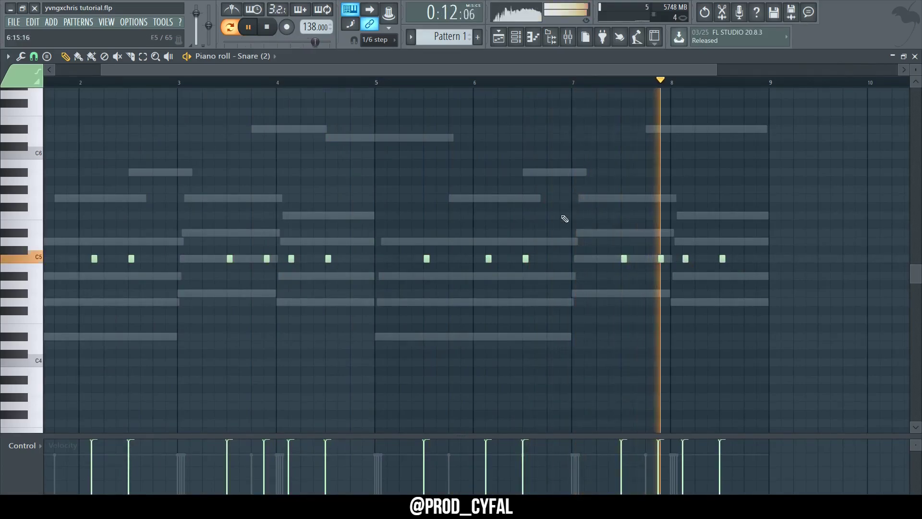
pyautogui.press('space')
# - Send HiHat (15) to the piano roll and add a quick roll at the start of bar 2
pyautogui.press('F6')
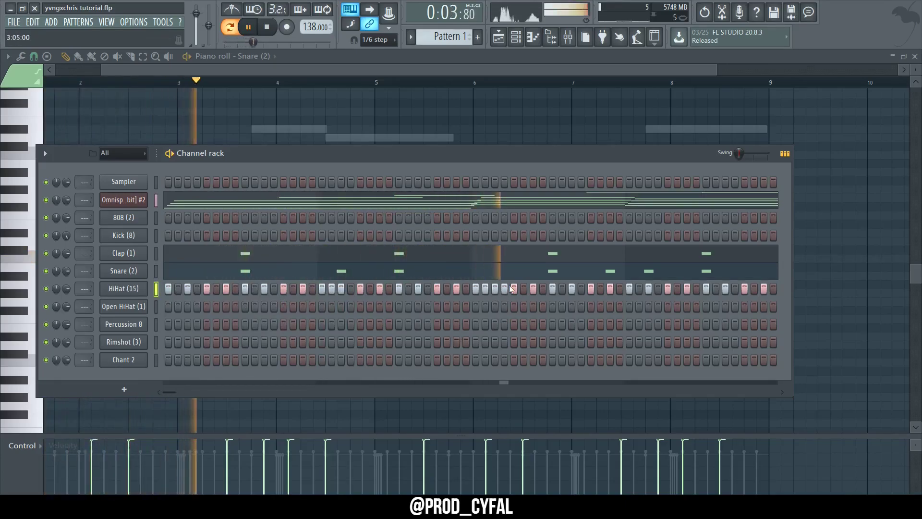
pyautogui.rightClick(142, 283)
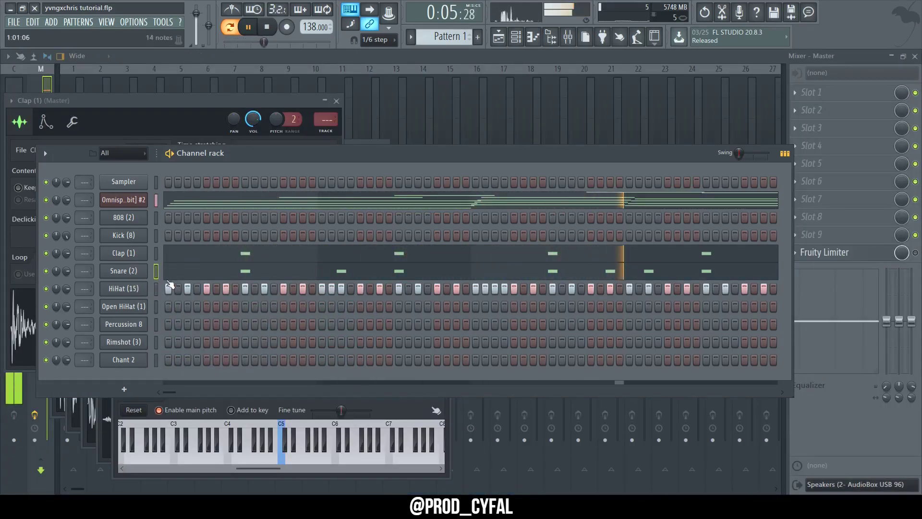
pyautogui.rightClick(143, 284)
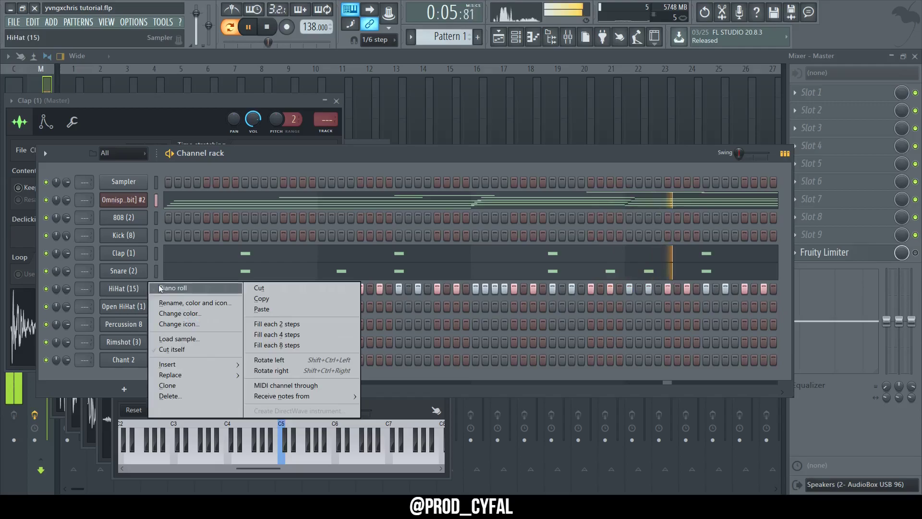
pyautogui.click(170, 289)
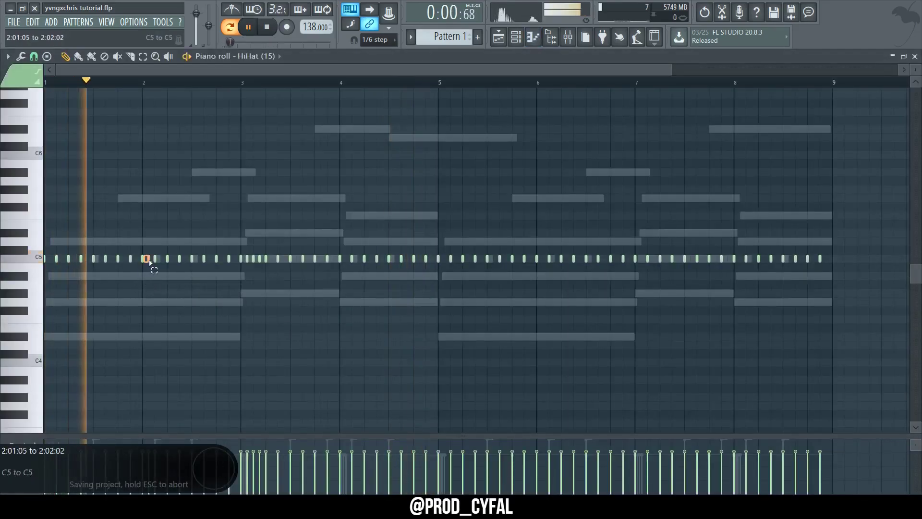
pyautogui.scroll(-1, 188, 298)
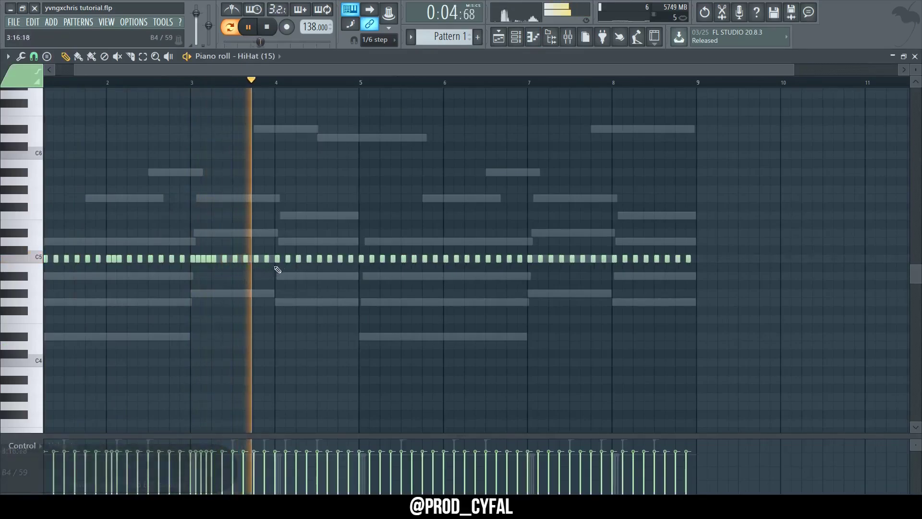
# - Turn the last hi-hat hit of bar 4 into a four-hit roll with the chopper, raised to C#5
pyautogui.moveTo(345, 253); pyautogui.dragTo(356, 265)
pyautogui.hotkey('shift', 'Up')
pyautogui.press('space')
pyautogui.hotkey('alt', 'u')
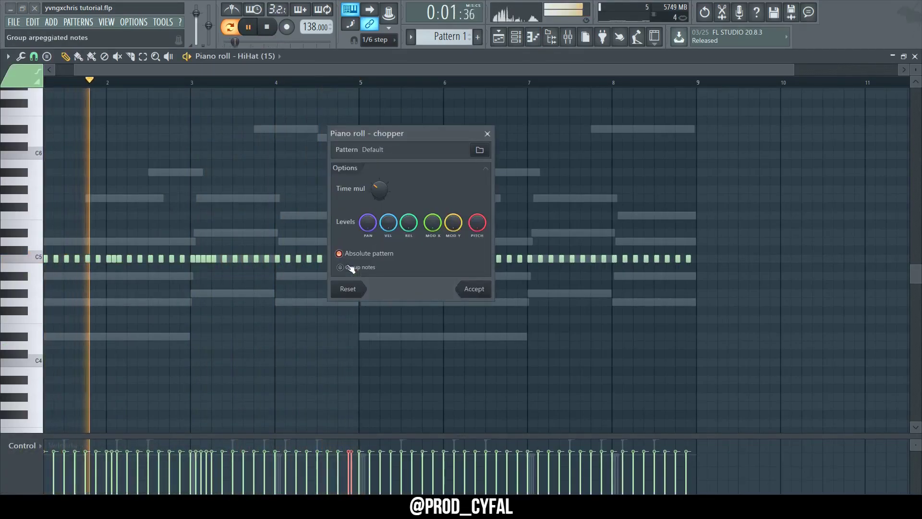
pyautogui.click(465, 289)
pyautogui.keyDown('ctrl'); pyautogui.scroll(4, 365, 250); pyautogui.keyUp('ctrl')
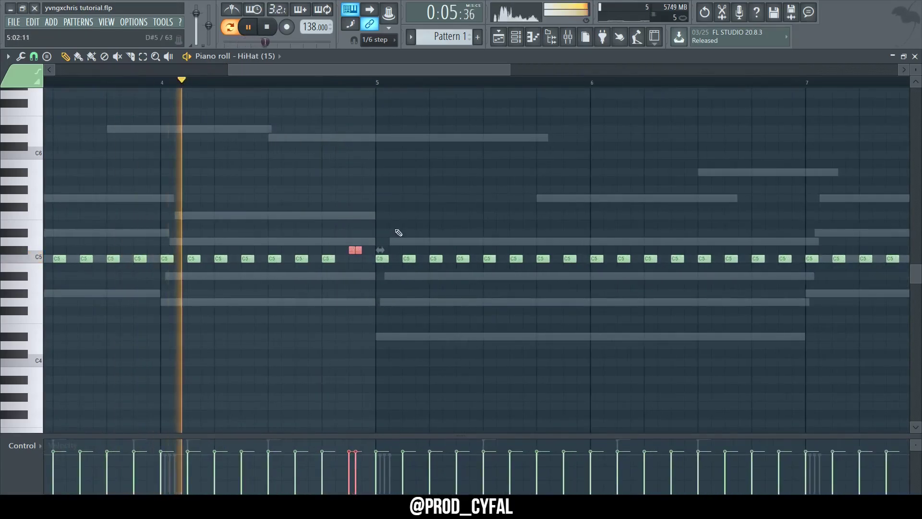
pyautogui.keyDown('ctrl'); pyautogui.scroll(-5, 380, 242); pyautogui.keyUp('ctrl')
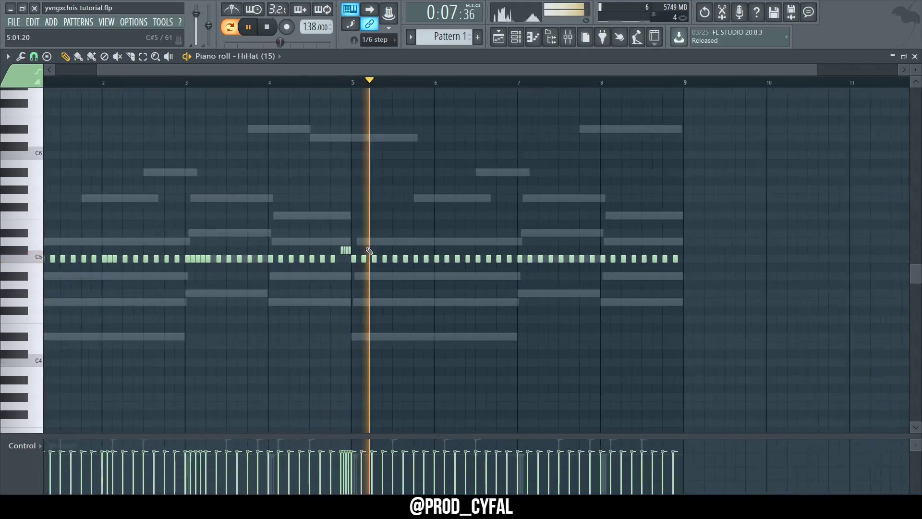
# - Replace the hi-hats in bars 5 to 8 with a copy of bars 1 to 4, and lower the closing roll to G4
pyautogui.moveTo(329, 255); pyautogui.dragTo(643, 294)
pyautogui.press('Delete')
pyautogui.hotkey('ctrl', 'b')
pyautogui.keyDown('ctrl'); pyautogui.click(597, 311); pyautogui.keyUp('ctrl')
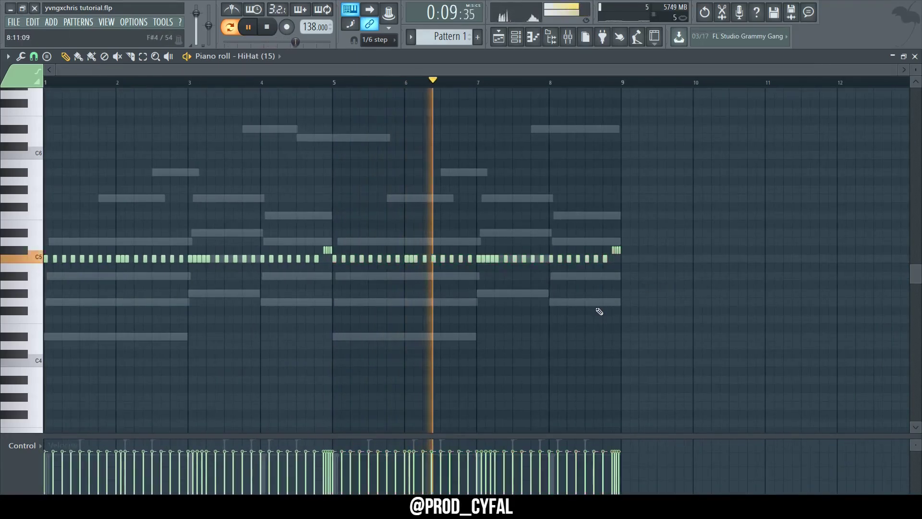
pyautogui.moveTo(616, 250); pyautogui.dragTo(618, 311)
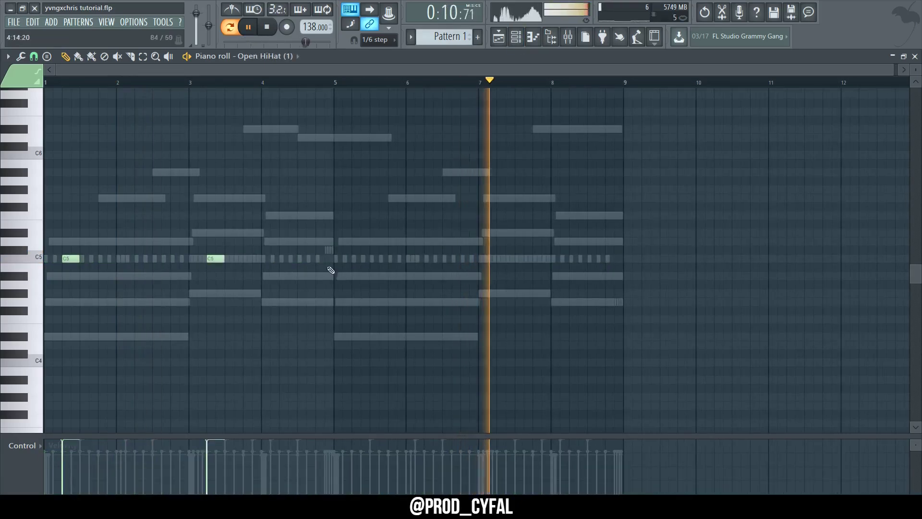
# - Add C5 open hi-hats on beat 2 of bars 5 and 7, and slightly lower the velocity of all open hi-hat notes
pyautogui.click(356, 259)
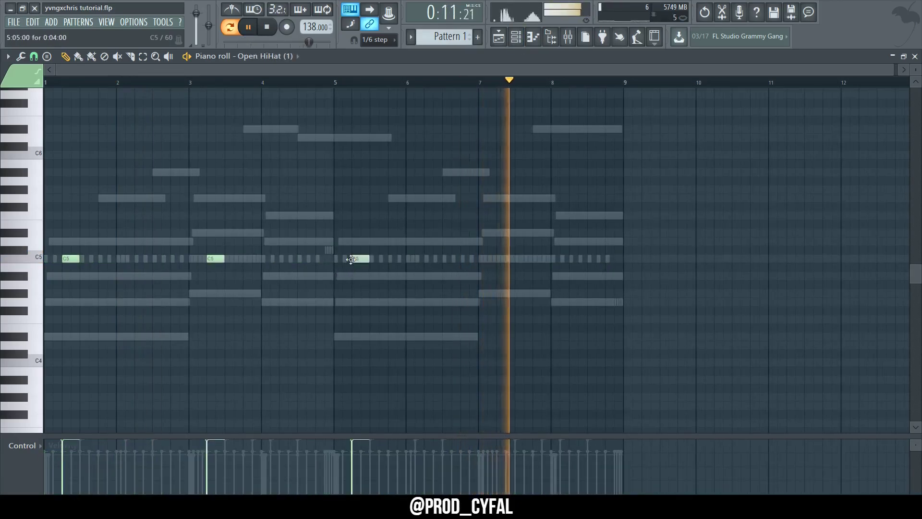
pyautogui.click(497, 259)
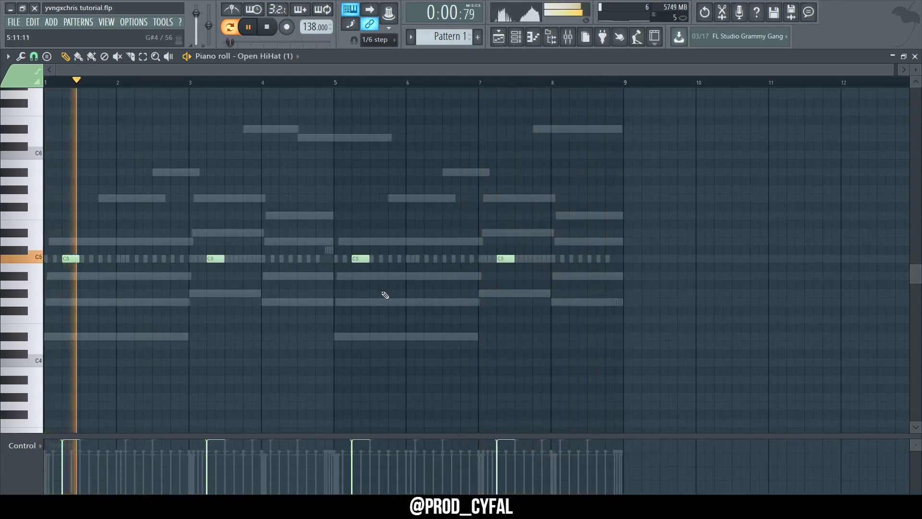
pyautogui.moveTo(561, 258); pyautogui.dragTo(20, 336)
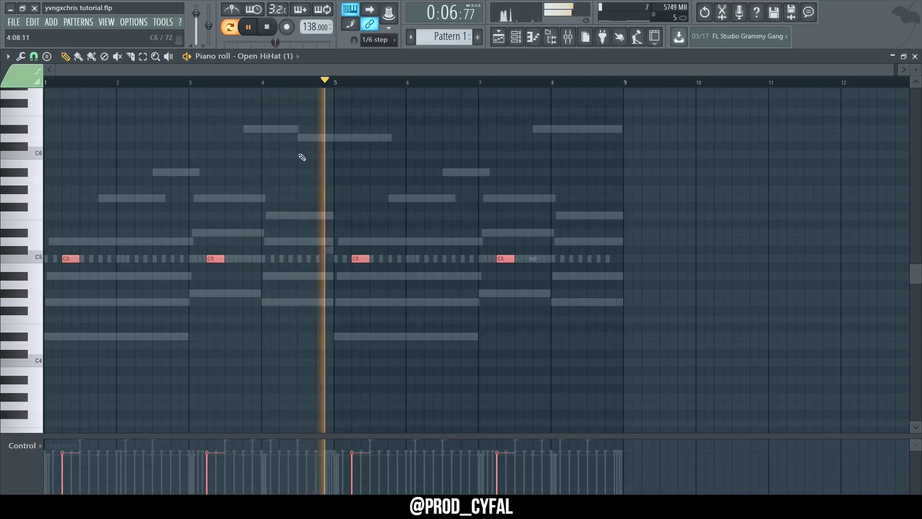
pyautogui.hotkey('ctrl', 'd')
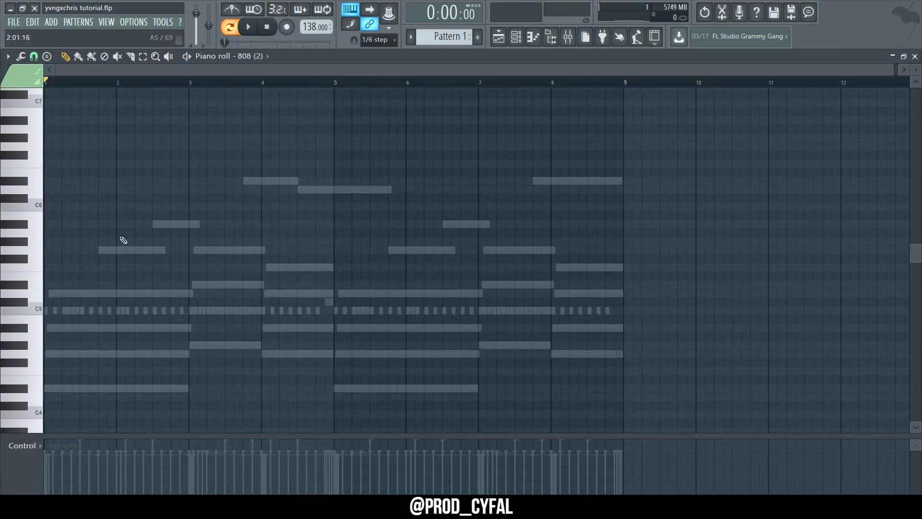
# - Start the 808 line with D#5 over bars 1 and 2, retriggered on beat 2 of bar 2, then G#5 in bar 3 and G5 in bar 4
pyautogui.scroll(-1, 122, 239)
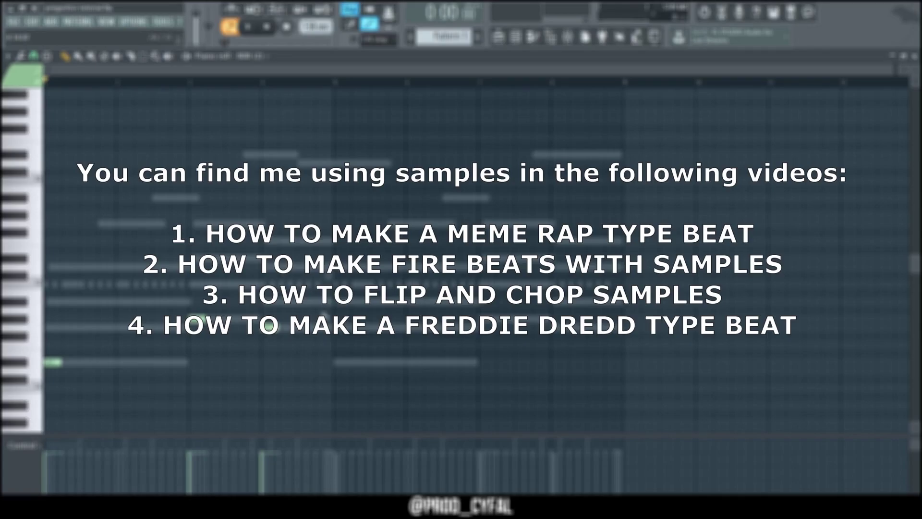
pyautogui.press('space')
pyautogui.moveTo(186, 260); pyautogui.dragTo(132, 281)
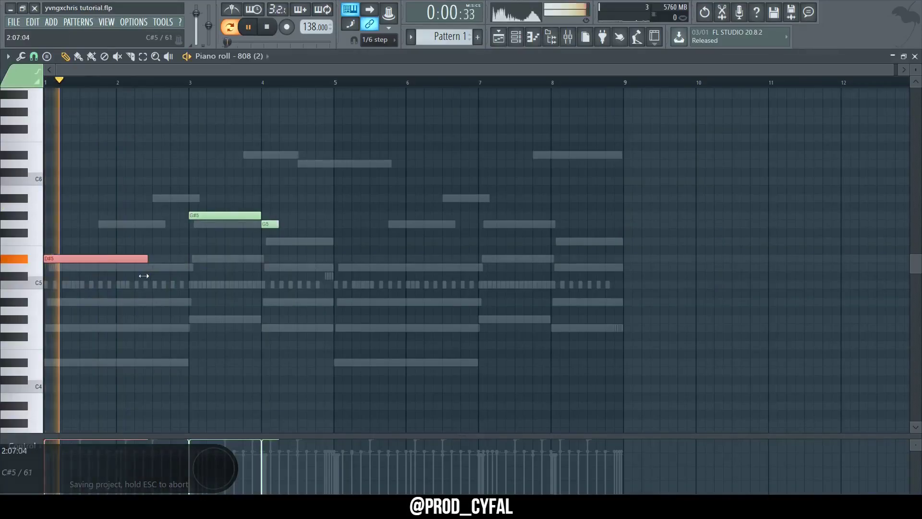
pyautogui.click(139, 260)
pyautogui.moveTo(222, 259); pyautogui.dragTo(188, 260)
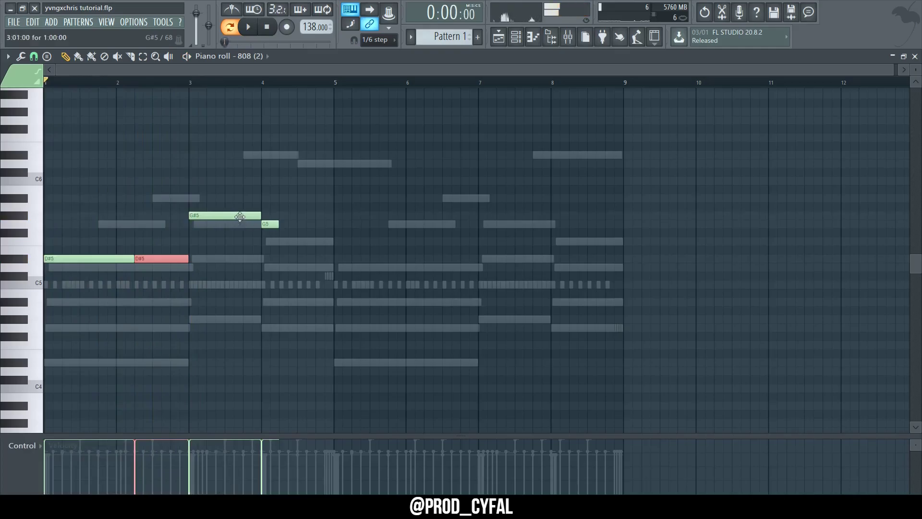
# - Split the 808's G#5 in bar 3 into two notes, follow it with two G5 notes, and end bar 4 on F5
pyautogui.moveTo(246, 216); pyautogui.dragTo(284, 242)
pyautogui.click(218, 215)
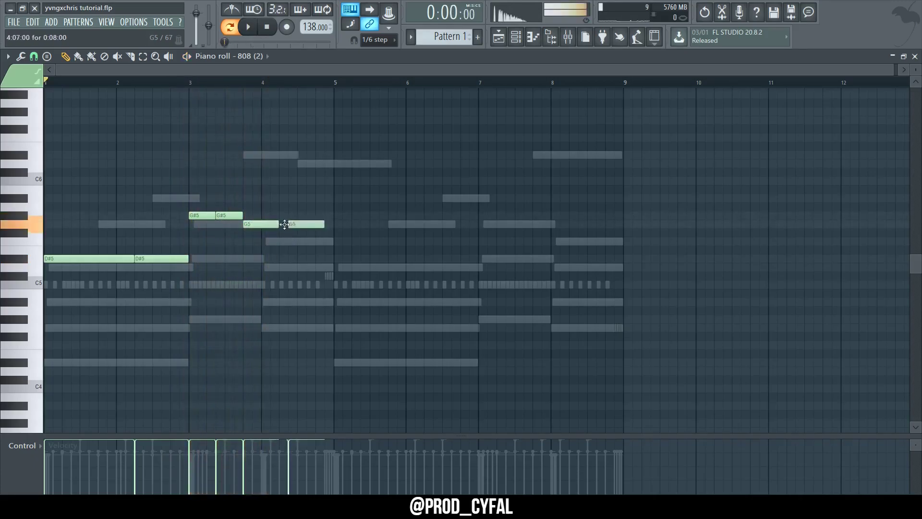
pyautogui.moveTo(310, 221); pyautogui.dragTo(332, 261)
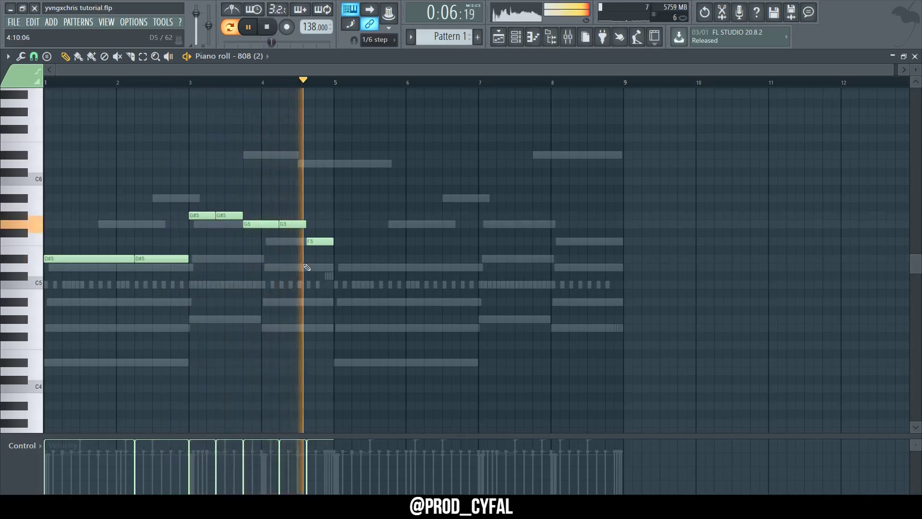
# - Repeat the 808 line over bars 5 to 8 with an extra short D#5 and a D#6 late in bar 6, and play it back
pyautogui.hotkey('ctrl', 'v')
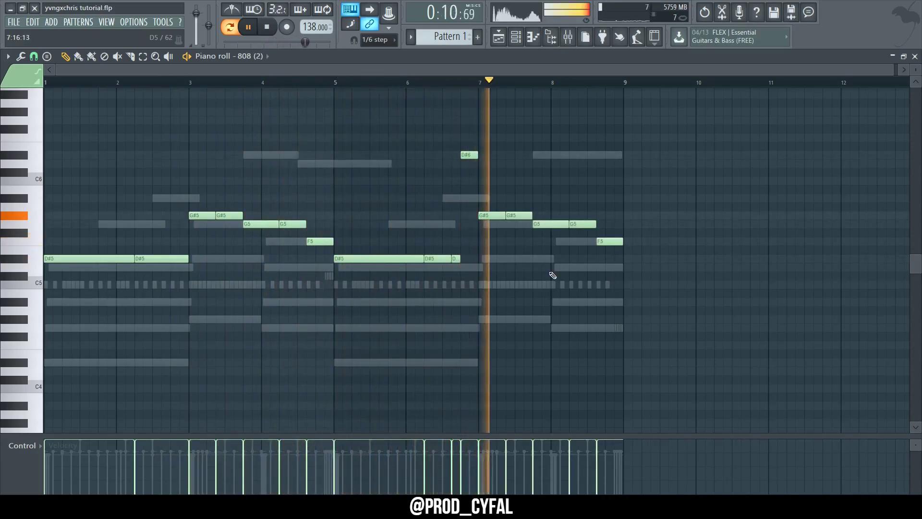
pyautogui.moveTo(608, 234); pyautogui.dragTo(609, 267)
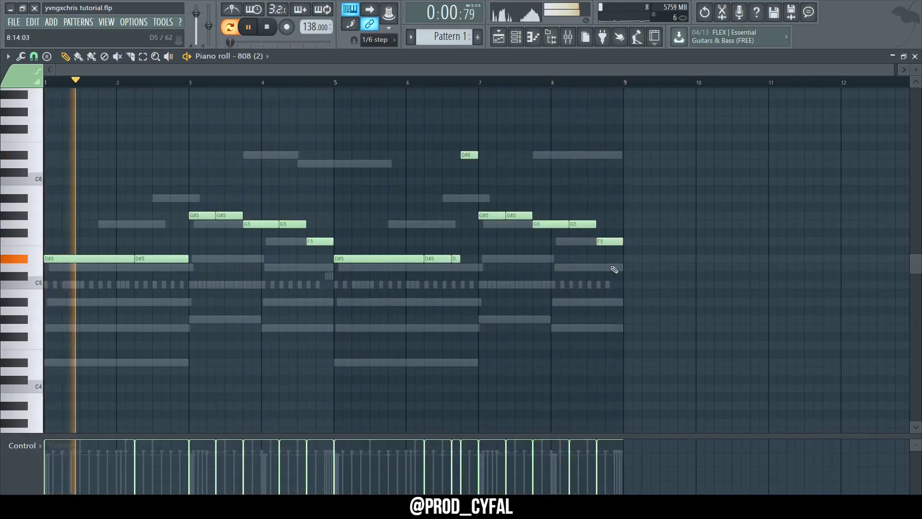
pyautogui.press('space')
# - Paste the 808 notes into the Kick (8) channel
pyautogui.press('F6')
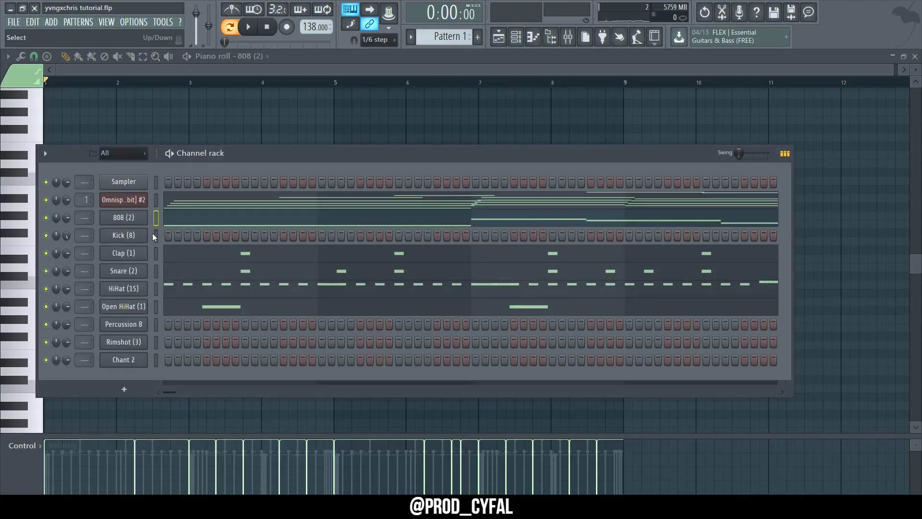
pyautogui.click(157, 236)
pyautogui.hotkey('ctrl', 'v')
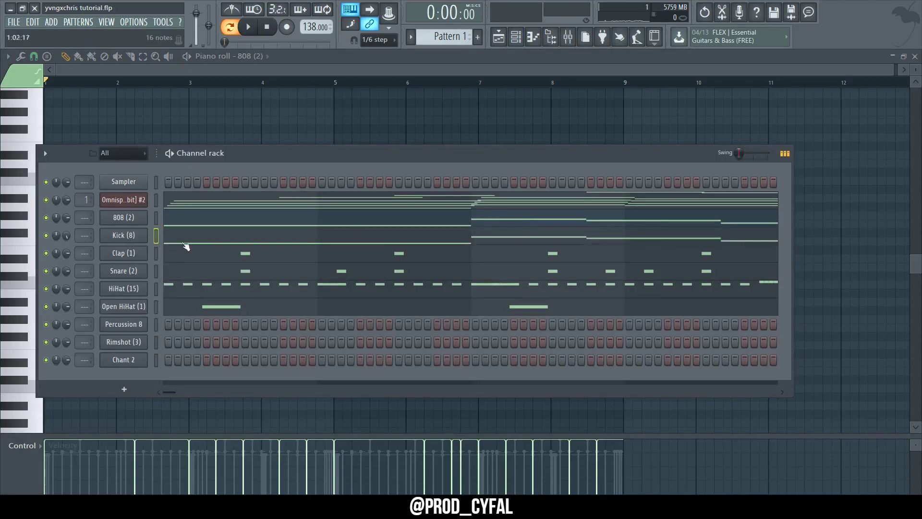
pyautogui.press('F6')
# - Move all the kick notes to C5 and shorten them to brief hits
pyautogui.scroll(2, 183, 266)
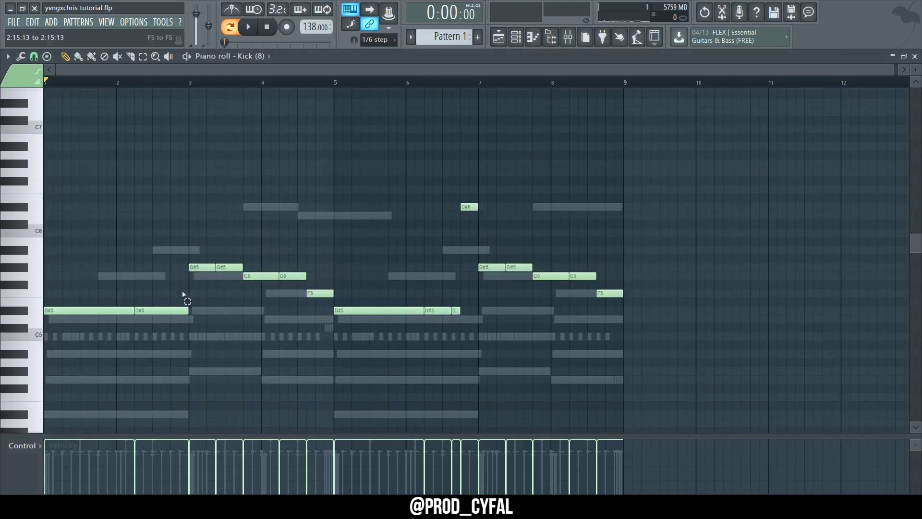
pyautogui.moveTo(183, 294); pyautogui.dragTo(662, 193)
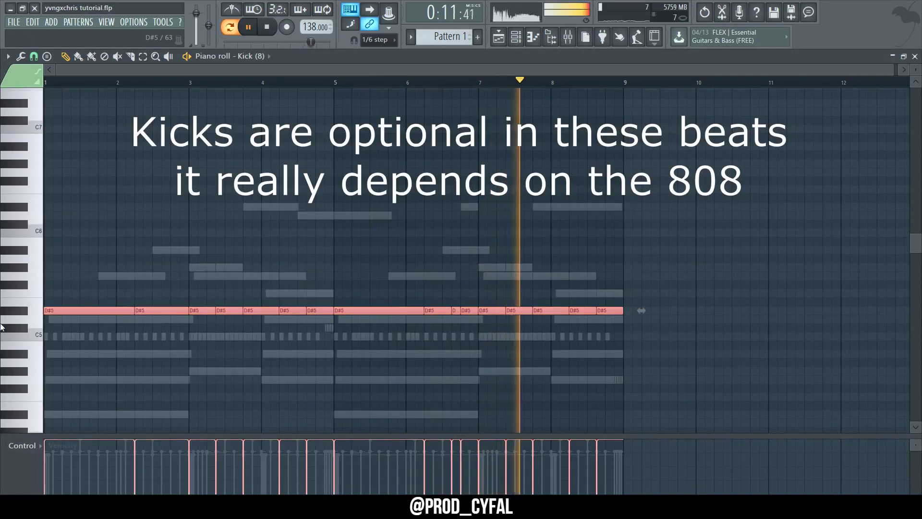
pyautogui.keyDown('ctrl'); pyautogui.click(401, 231); pyautogui.keyUp('ctrl')
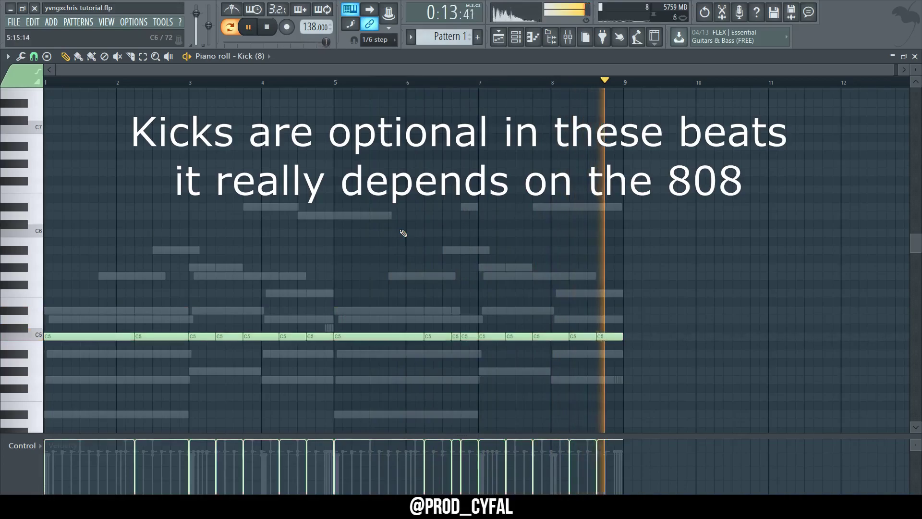
pyautogui.hotkey('alt', 'u')
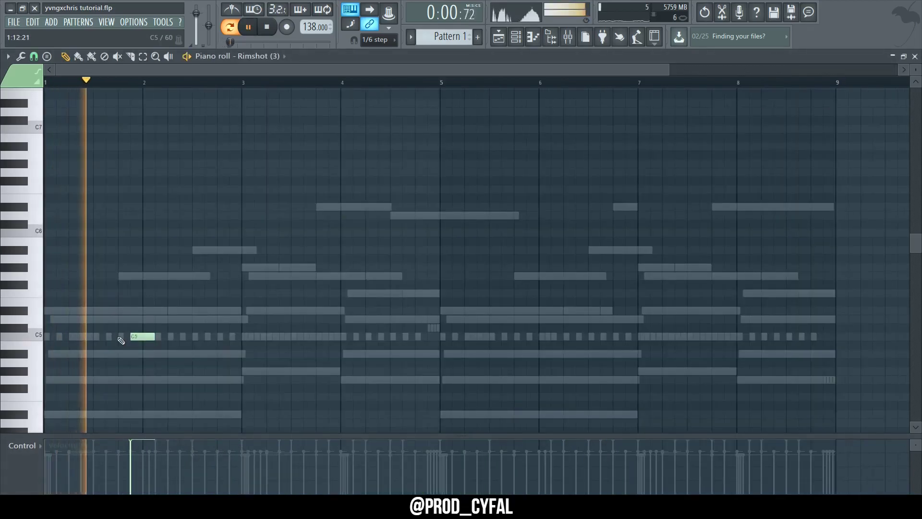
# - Add a second C5 rimshot late in bar 5, matching the one late in bar 1
pyautogui.scroll(-2, 144, 336)
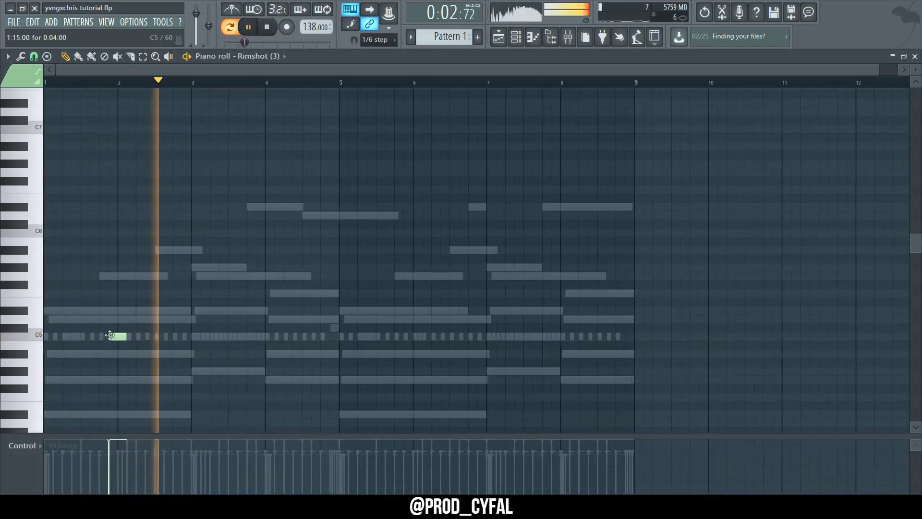
pyautogui.click(347, 336)
pyautogui.moveTo(347, 328); pyautogui.dragTo(411, 328)
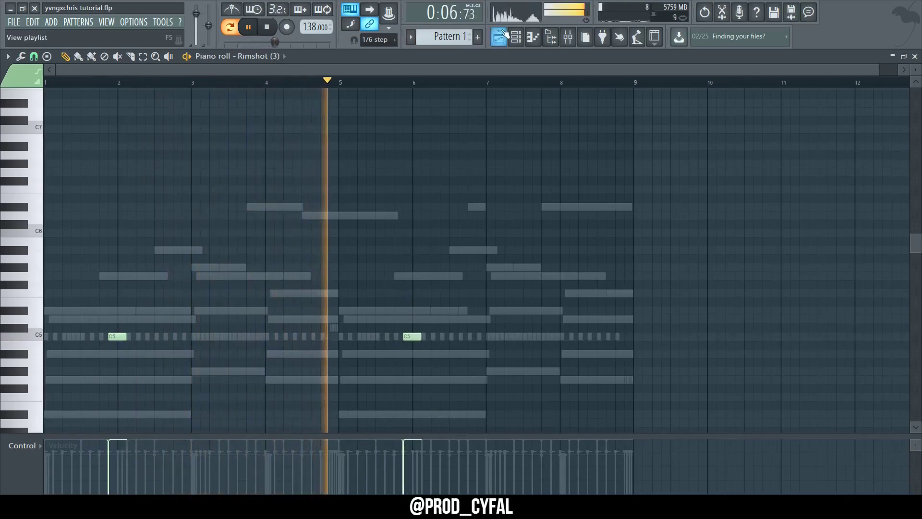
# - Open the Chant 2 channel in the piano roll and restart playback from the beginning
pyautogui.press('F6')
pyautogui.rightClick(137, 358)
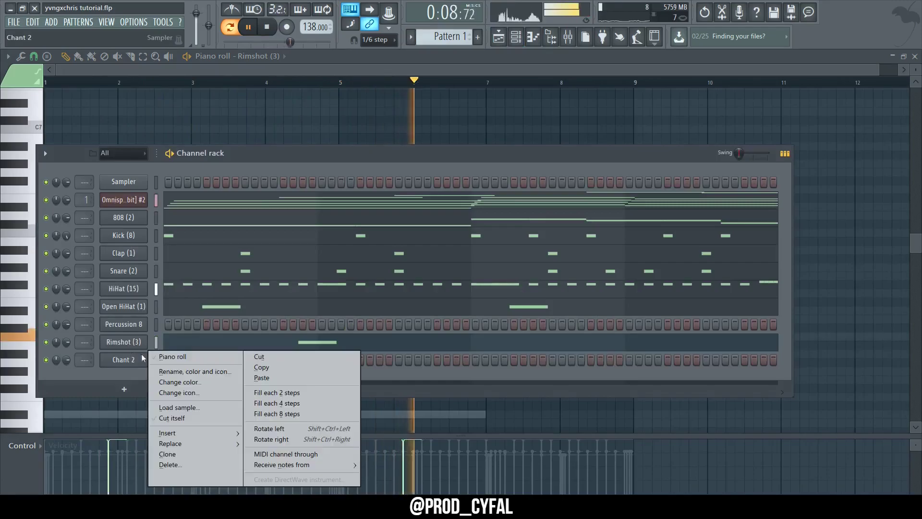
pyautogui.click(160, 356)
pyautogui.press('space')
pyautogui.press('space')
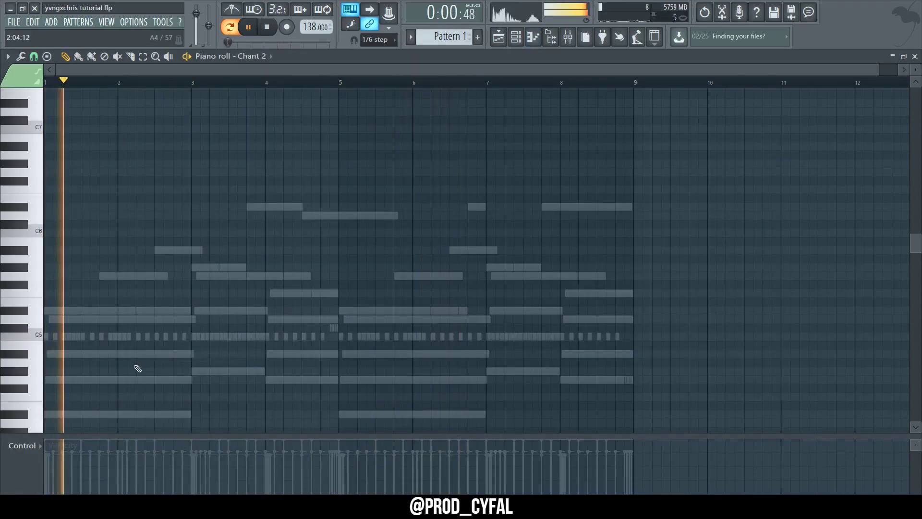
# - Add a C5 chant hit late in bar 2 and shift the two Percussion 8 hits in bars 4 and 8 slightly later
pyautogui.click(181, 336)
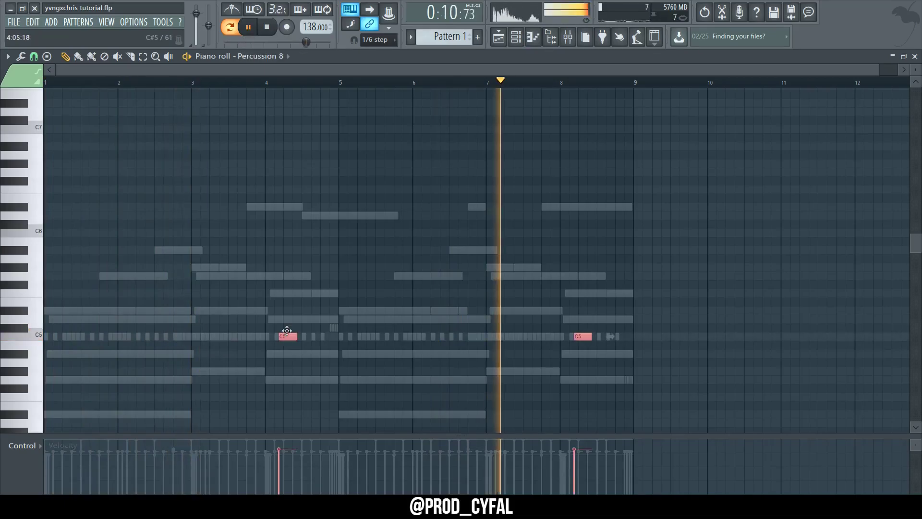
pyautogui.moveTo(287, 331); pyautogui.dragTo(291, 331)
pyautogui.keyDown('ctrl'); pyautogui.click(327, 300); pyautogui.keyUp('ctrl')
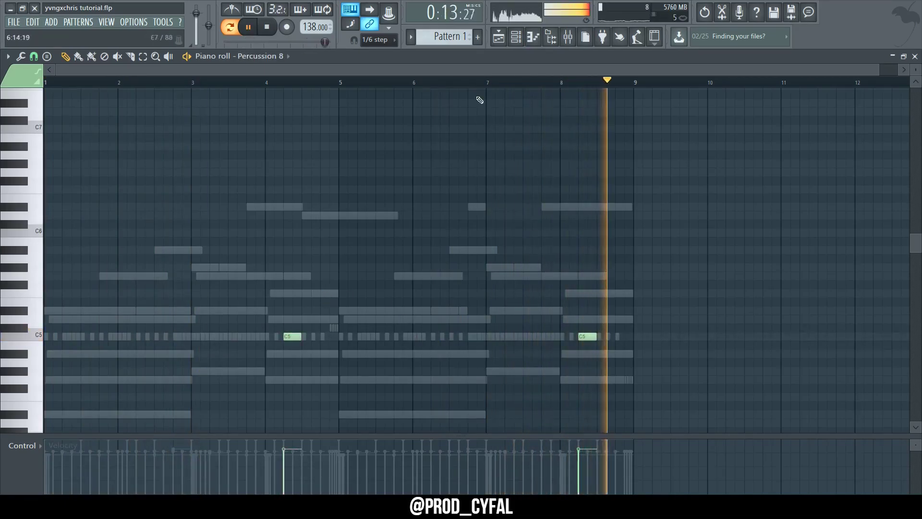
# - Save the project and make the first Omnisphere clip in the playlist a unique pattern
pyautogui.click(516, 36)
pyautogui.hotkey('ctrl', 's')
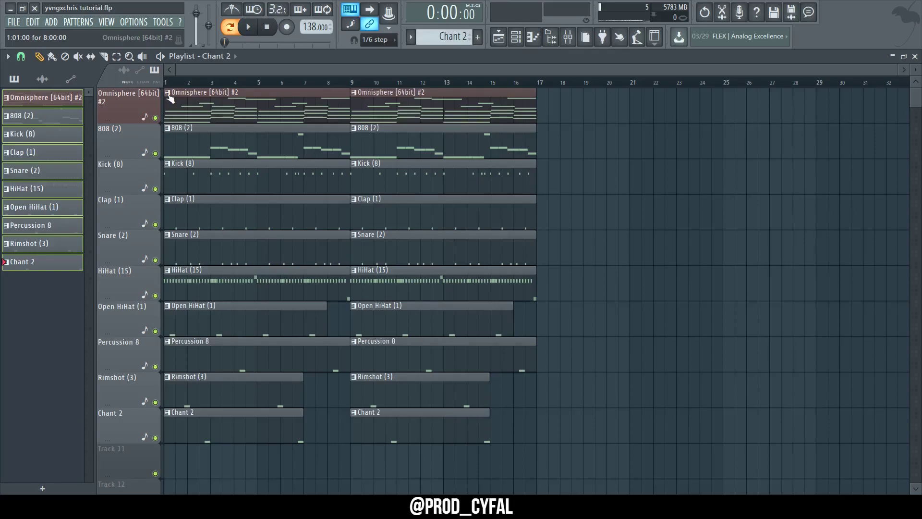
pyautogui.scroll(2, 135, 96)
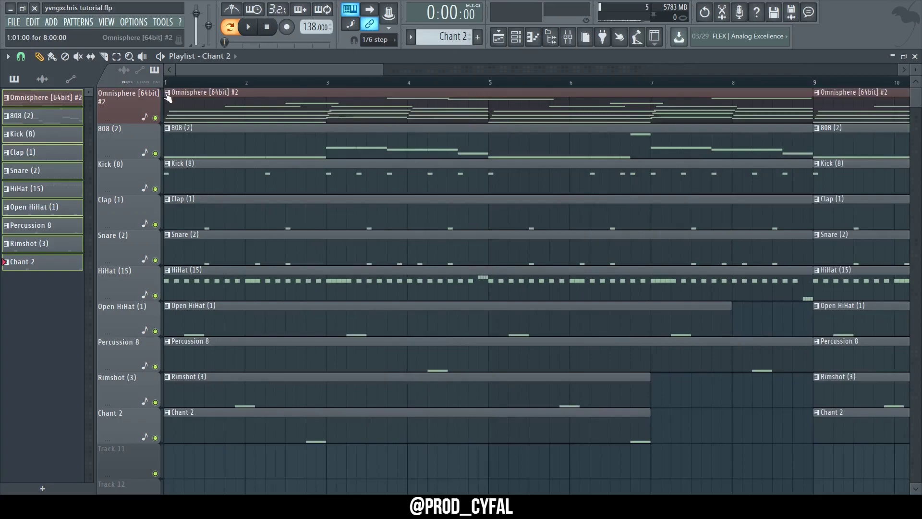
pyautogui.click(168, 96)
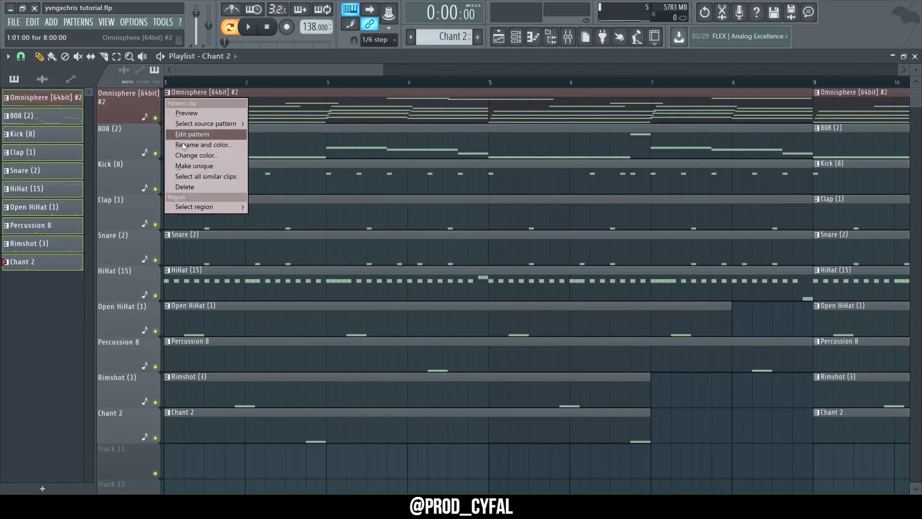
pyautogui.click(209, 168)
pyautogui.scroll(-4, 235, 142)
# - Delete the high melody notes above the chords in the unique Omnisphere pattern and play back the remaining chords
pyautogui.doubleClick(239, 115)
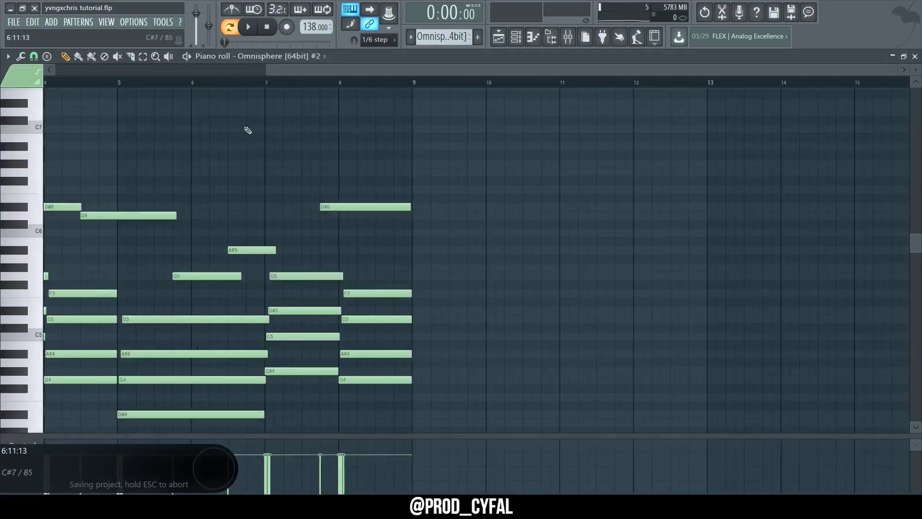
pyautogui.hscroll(-5, 249, 139)
pyautogui.scroll(-3, 221, 183)
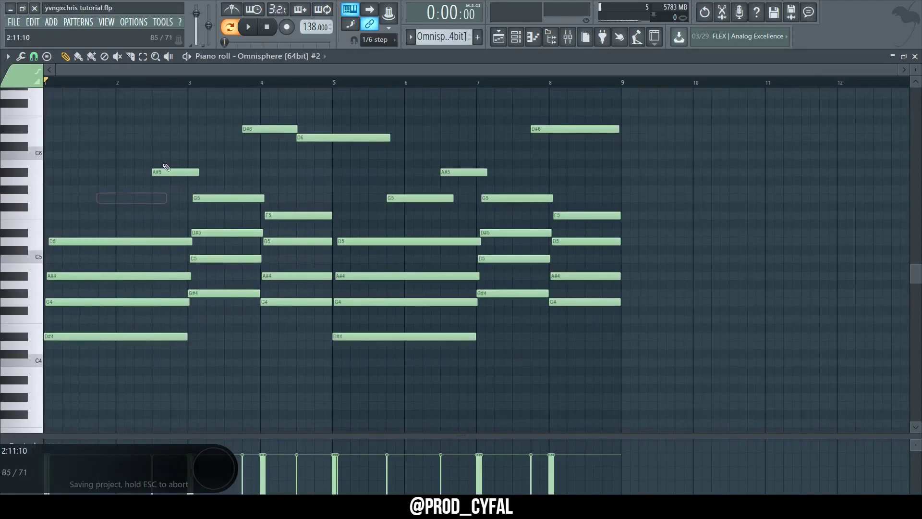
pyautogui.scroll(-2, 231, 183)
pyautogui.scroll(1, 245, 180)
pyautogui.moveTo(247, 131); pyautogui.dragTo(422, 78)
pyautogui.press('Delete')
pyautogui.moveTo(417, 211); pyautogui.dragTo(449, 171)
pyautogui.press('Delete')
pyautogui.moveTo(576, 173); pyautogui.dragTo(584, 133)
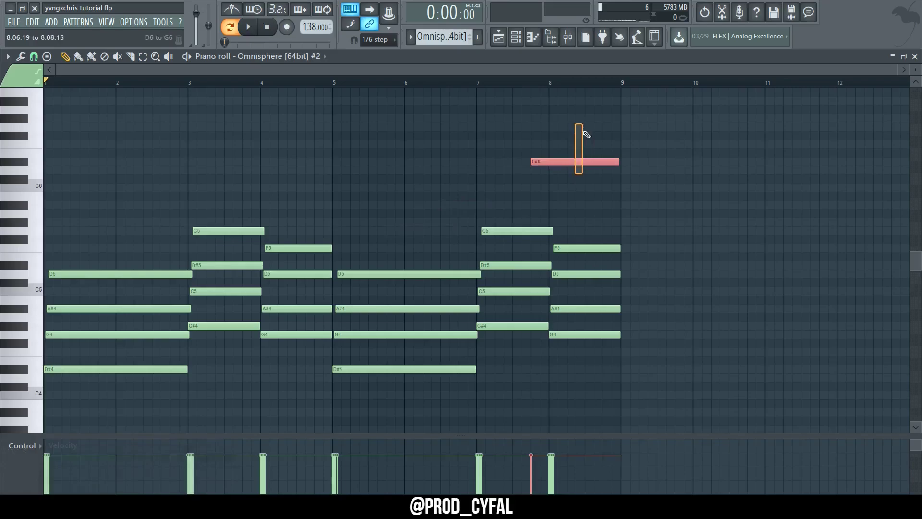
pyautogui.press('space')
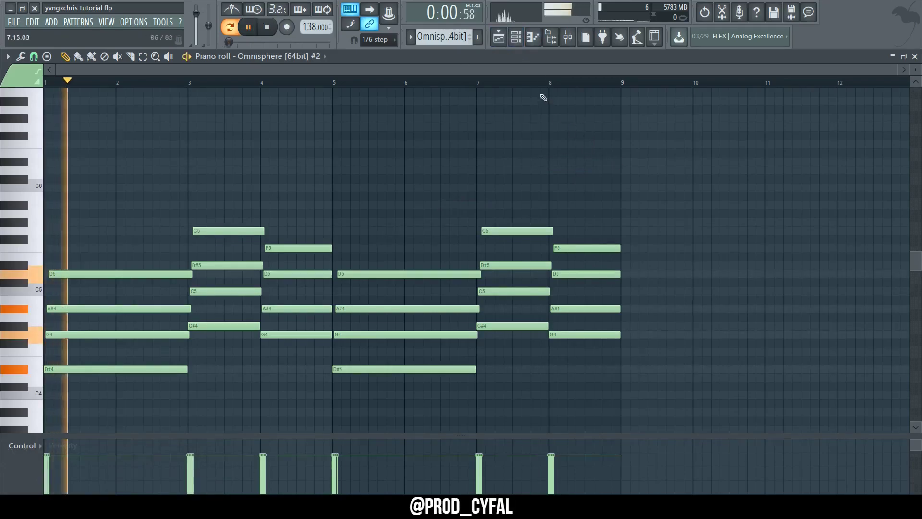
# - Remove the 808, Percussion 8, Rimshot and Chant 2 clips from bars 1 to 8 and trim the first kick clip to start at bar 3
pyautogui.click(503, 39)
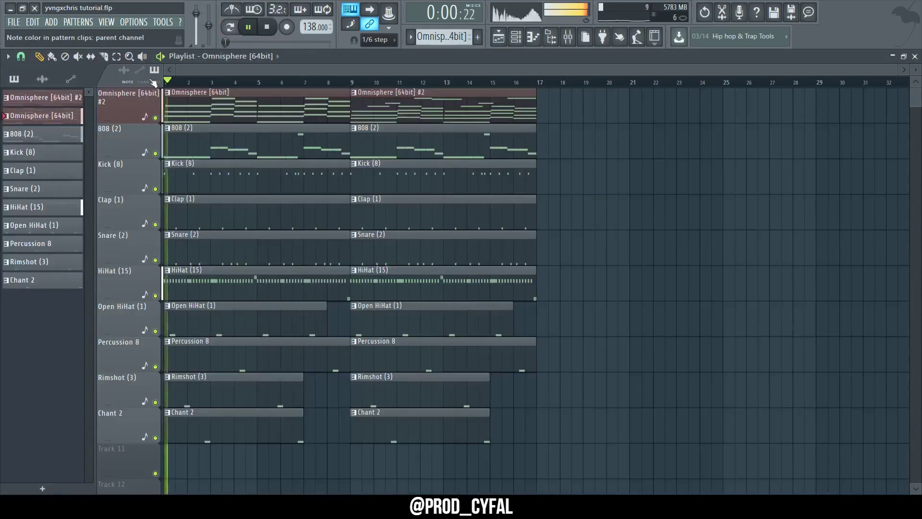
pyautogui.hotkey('ctrl', 's')
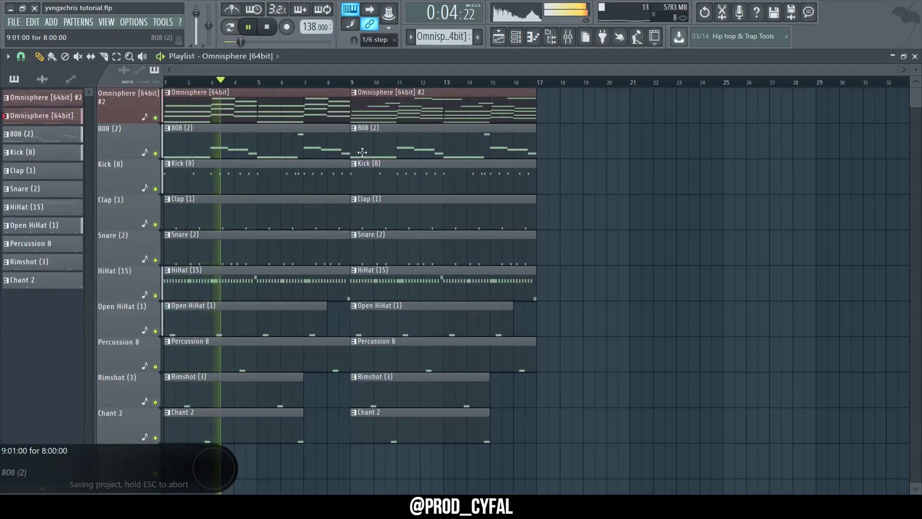
pyautogui.rightClick(310, 148)
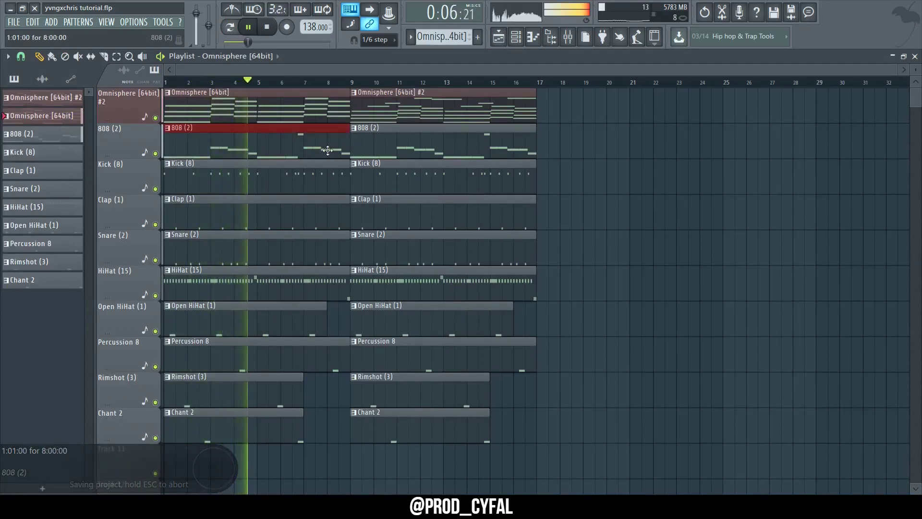
pyautogui.rightClick(214, 178)
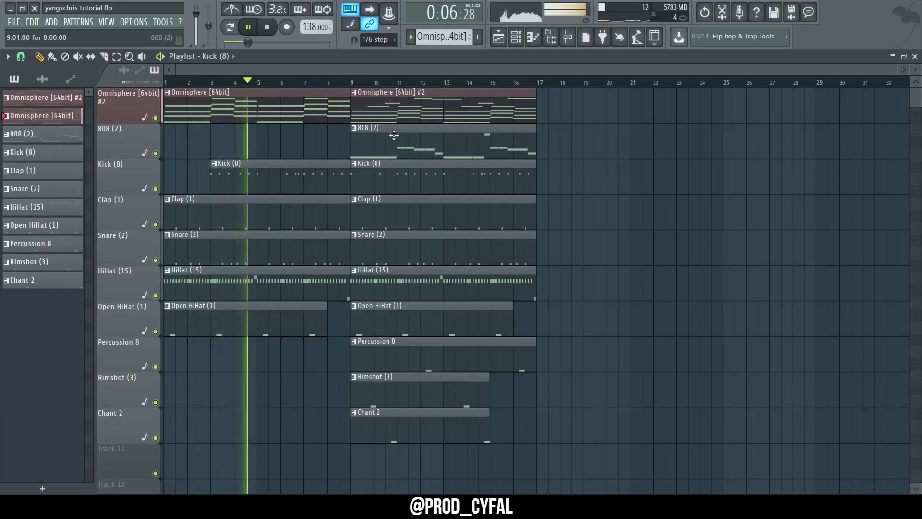
# - Place a copy of the 808 clip at bar 1 and try trimming its start to bar 5
pyautogui.moveTo(394, 135); pyautogui.dragTo(208, 135)
pyautogui.scroll(2, 165, 154)
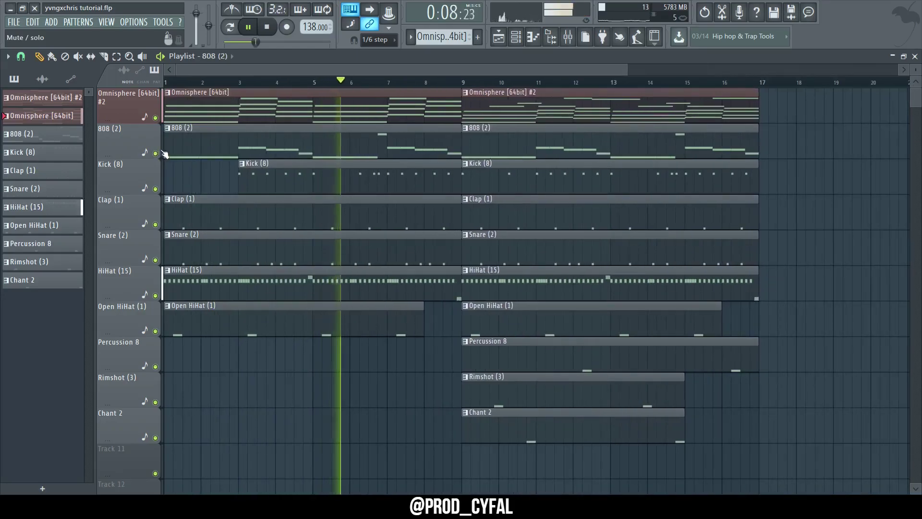
pyautogui.moveTo(165, 154); pyautogui.dragTo(303, 166)
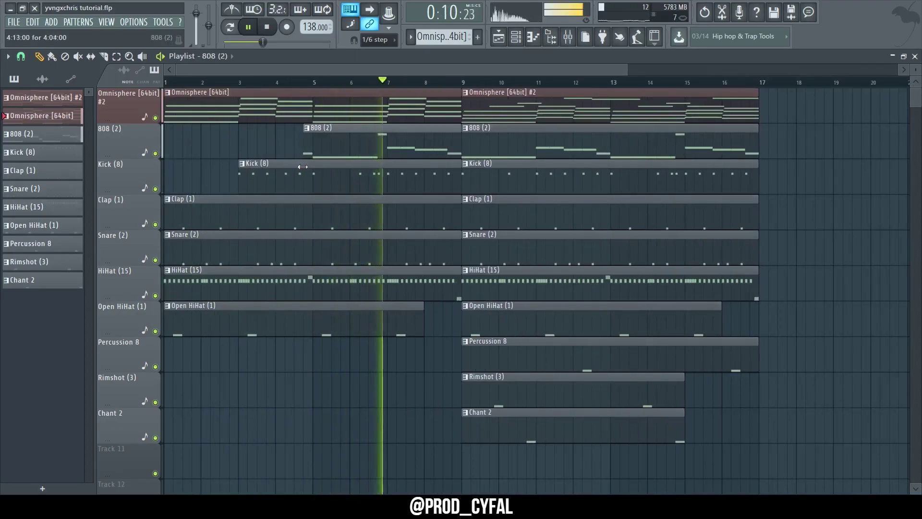
pyautogui.scroll(-2, 165, 154)
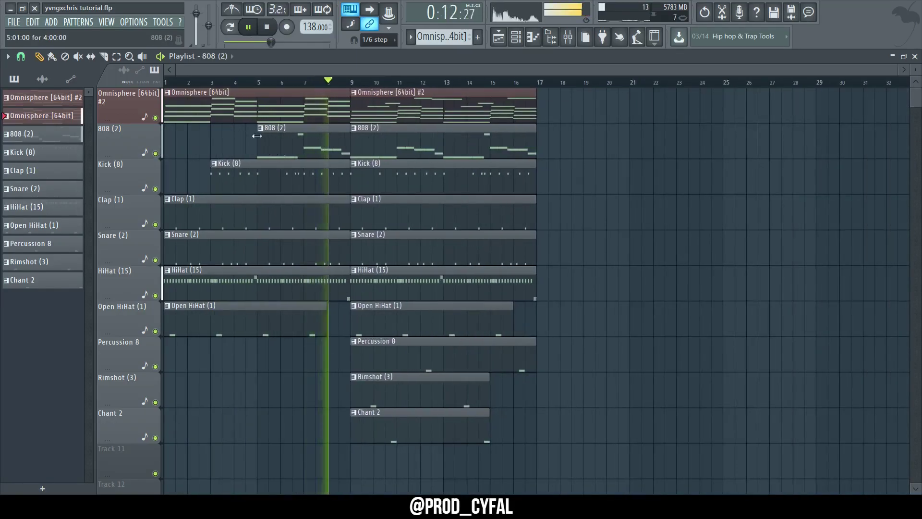
pyautogui.press('space')
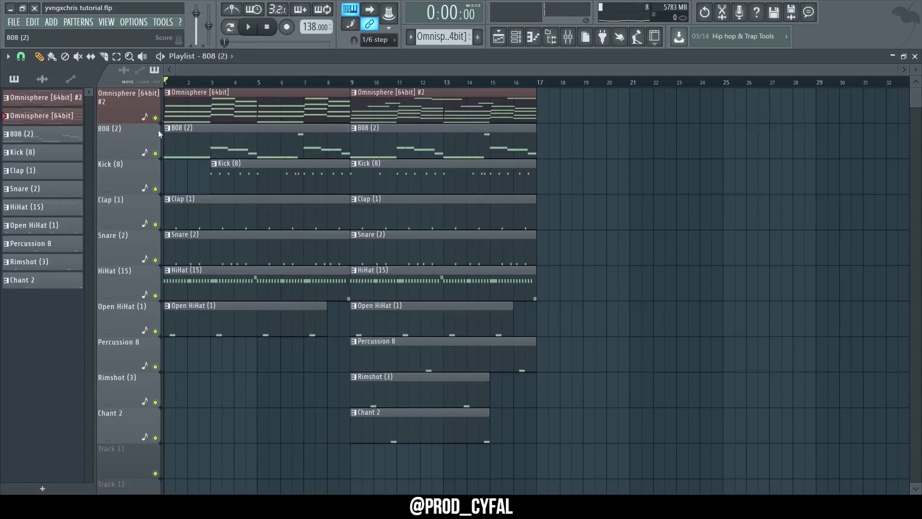
# - Make the 808 clip at bar 1 a unique pattern and save the project
pyautogui.rightClick(166, 136)
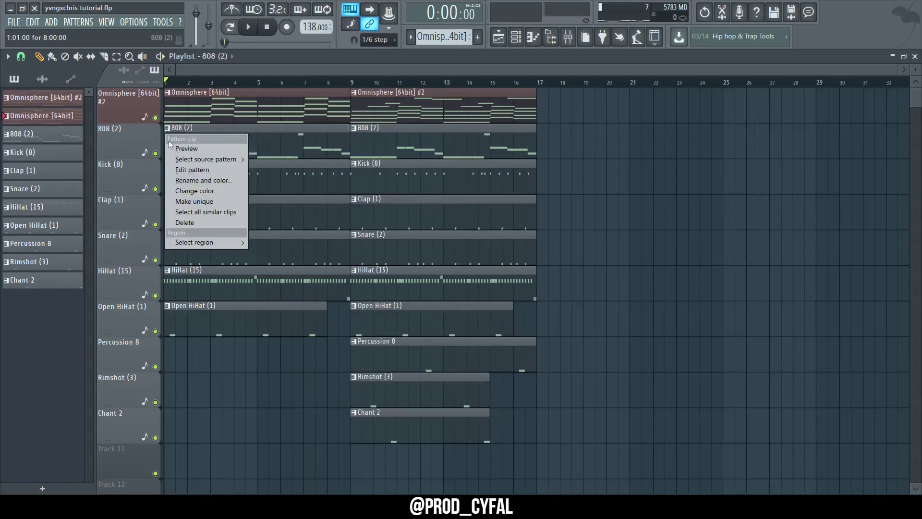
pyautogui.click(178, 203)
pyautogui.hotkey('ctrl', 's')
# - In the unique 808 pattern, extend the first D#5 to bar 3 and replace the bar 4 notes with one G5 held until bar 5
pyautogui.press('F7')
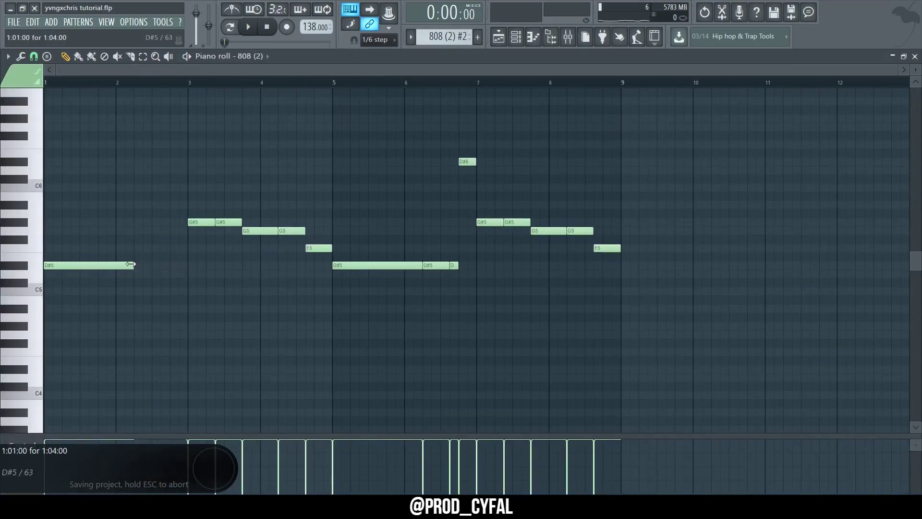
pyautogui.press('space')
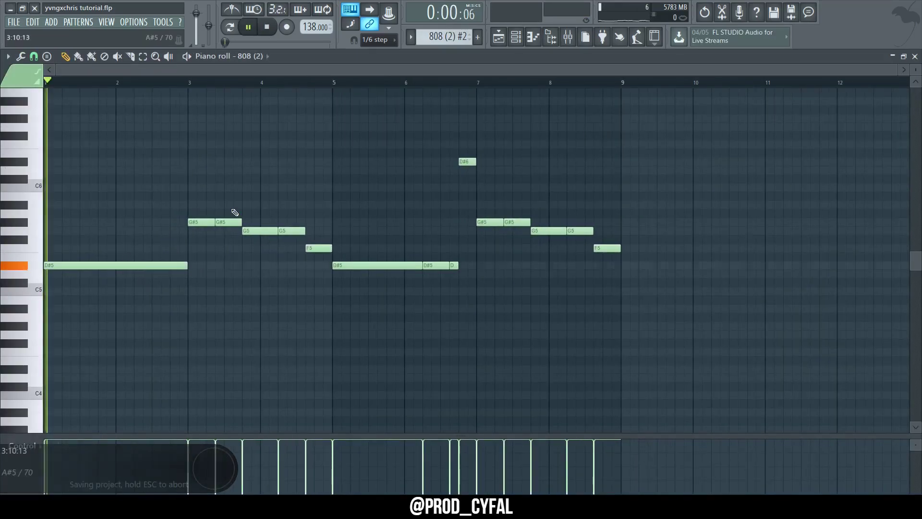
pyautogui.click(225, 222)
pyautogui.moveTo(293, 234); pyautogui.dragTo(315, 259)
pyautogui.press('Delete')
pyautogui.moveTo(274, 230); pyautogui.dragTo(331, 231)
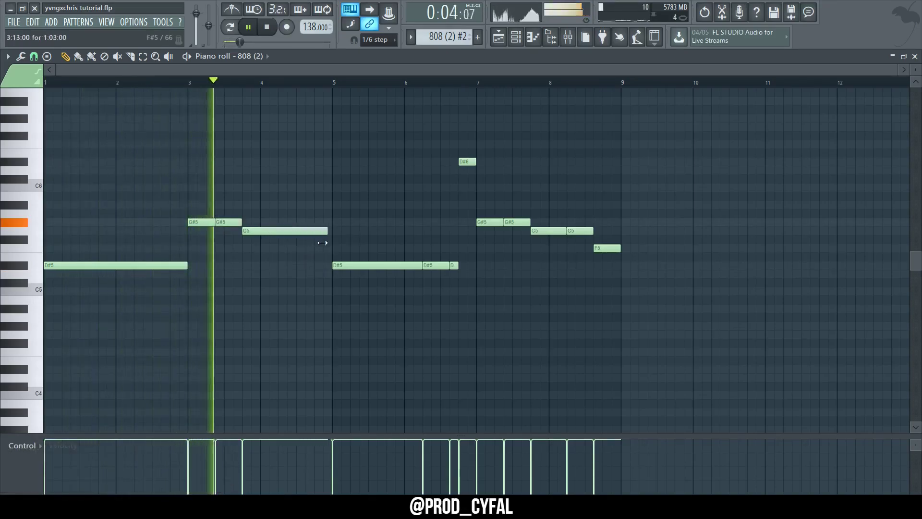
# - Delete the last short D#5 and the D#6 in bar 6, and stretch the preceding D#5 to bar 7
pyautogui.click(454, 265)
pyautogui.press('Delete')
pyautogui.moveTo(449, 266); pyautogui.dragTo(477, 267)
pyautogui.click(468, 161)
pyautogui.press('Delete')
# - Delete the second G5 and the F5 in bar 8, and extend the first G5 to bar 9
pyautogui.click(580, 230)
pyautogui.press('Delete')
pyautogui.click(606, 248)
pyautogui.press('Delete')
pyautogui.moveTo(566, 231); pyautogui.dragTo(621, 233)
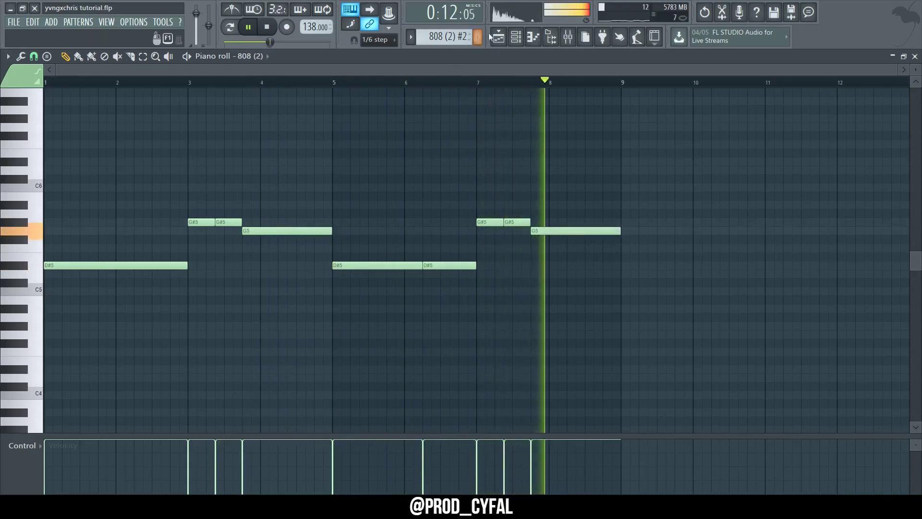
# - Repeat the drum and 808 clips in the playlist beneath the chord clips across bars 25 to 40
pyautogui.press('F5')
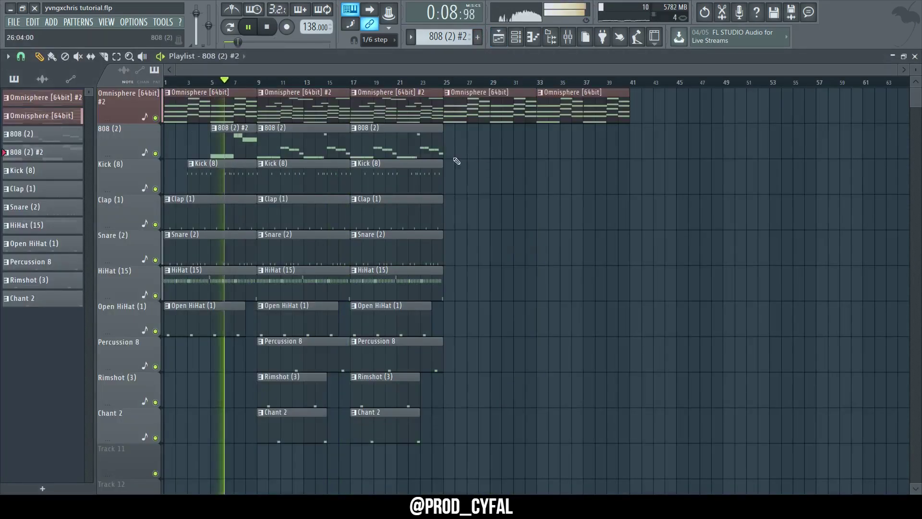
pyautogui.moveTo(286, 97); pyautogui.dragTo(357, 417)
pyautogui.moveTo(522, 462); pyautogui.dragTo(279, 129)
pyautogui.hotkey('ctrl', 'b')
# - Fill bars 25 to 40 of the 808 track with full-length 808 (2) #2 clips and remove the kick clip at bar 25
pyautogui.moveTo(470, 139); pyautogui.dragTo(543, 138)
pyautogui.scroll(5, 511, 151)
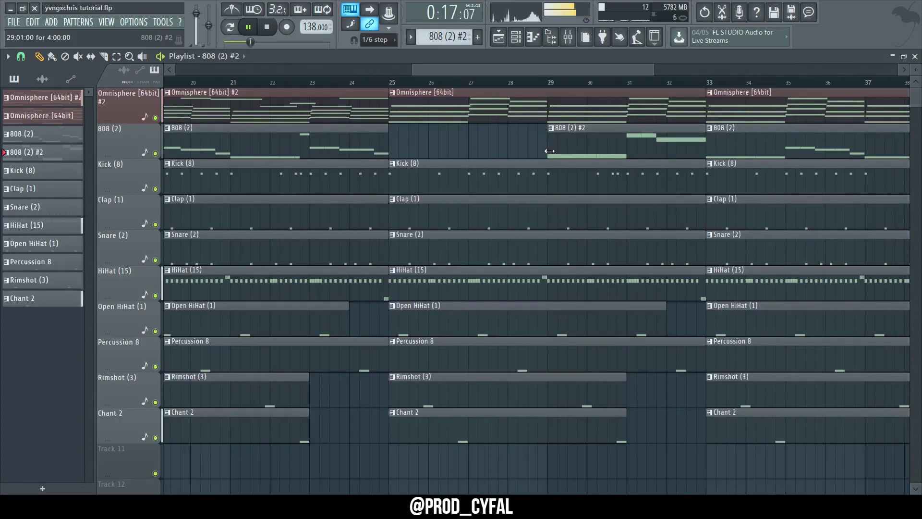
pyautogui.moveTo(552, 151); pyautogui.dragTo(392, 151)
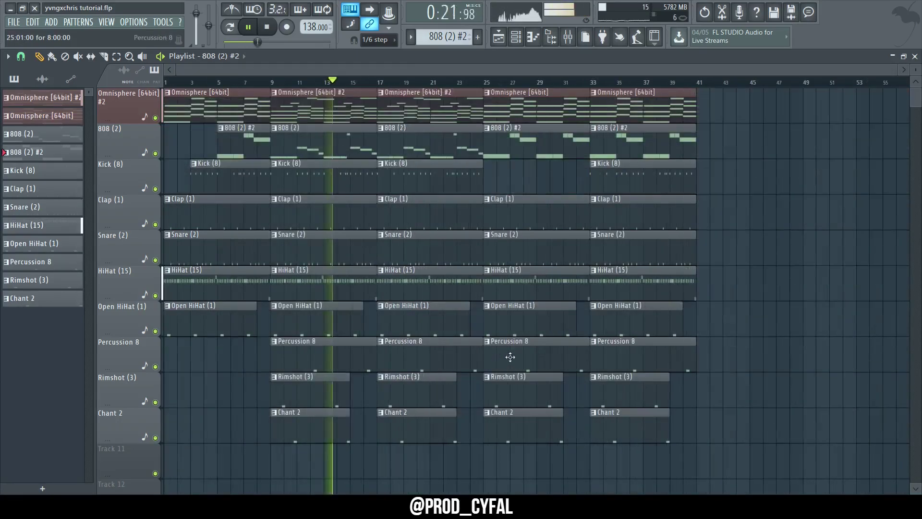
# - Delete the Percussion 8, Rimshot and Chant 2 clips from bars 25 to 40, plus the open hi-hat clip at bar 33
pyautogui.moveTo(511, 356); pyautogui.dragTo(517, 471)
pyautogui.press('Delete')
pyautogui.moveTo(640, 354); pyautogui.dragTo(610, 428)
pyautogui.press('Delete')
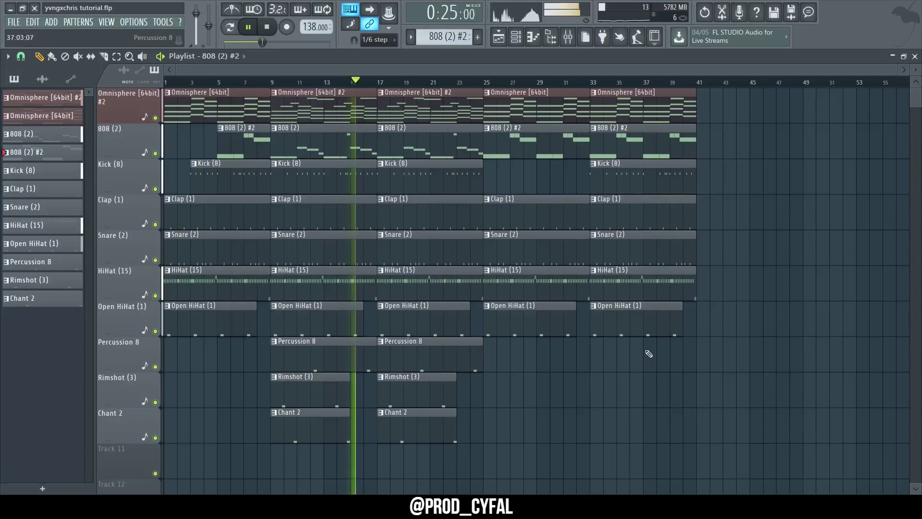
pyautogui.moveTo(650, 346); pyautogui.dragTo(655, 331)
pyautogui.press('Delete')
# - Duplicate the arrangement from bars 9 to 40 so it continues at bar 41, and delete the copied clips beyond bar 65
pyautogui.moveTo(719, 418); pyautogui.dragTo(247, 87)
pyautogui.hotkey('ctrl', 'b')
pyautogui.scroll(-2, 767, 143)
pyautogui.moveTo(771, 94)
pyautogui.mouseDown()
pyautogui.moveTo(762, 271)
pyautogui.moveTo(745, 344)
pyautogui.mouseUp()
pyautogui.press('Delete')
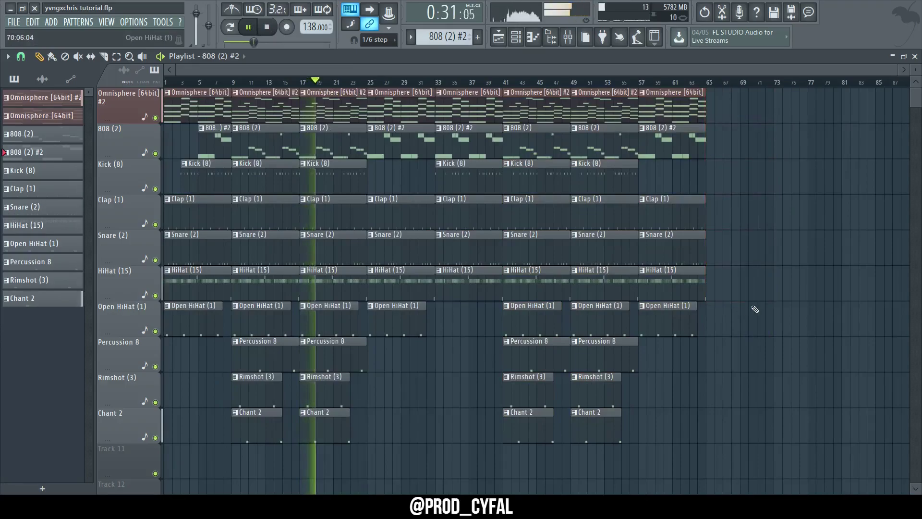